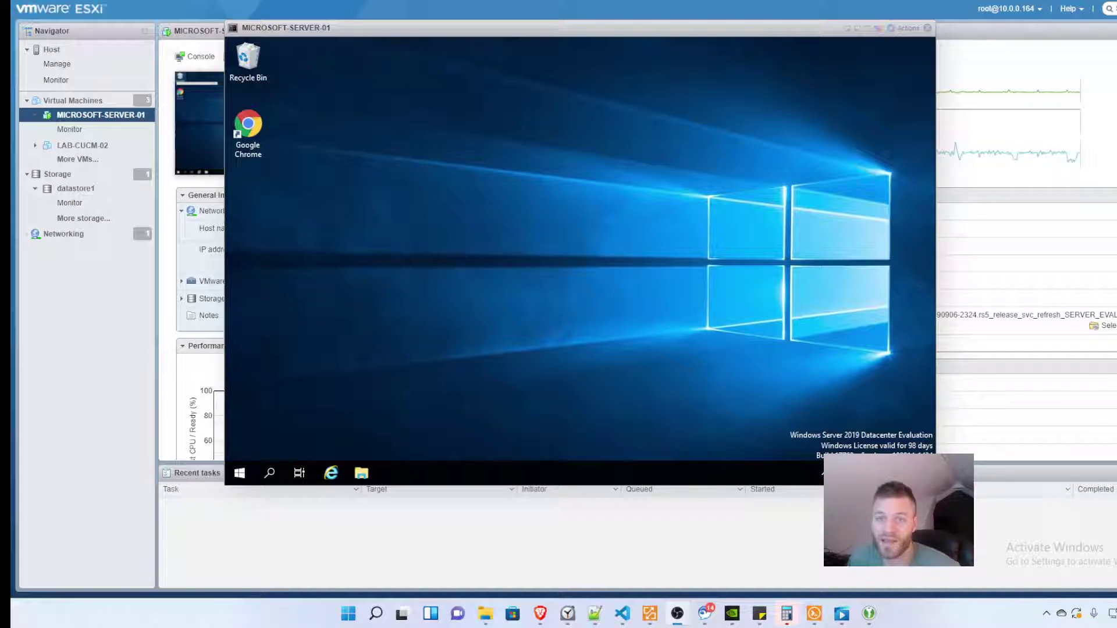
- Launch Chrome and search Google for 'prtg downlo' to find the PRTG download
{"action": "left_click", "coordinate": [248, 135]}
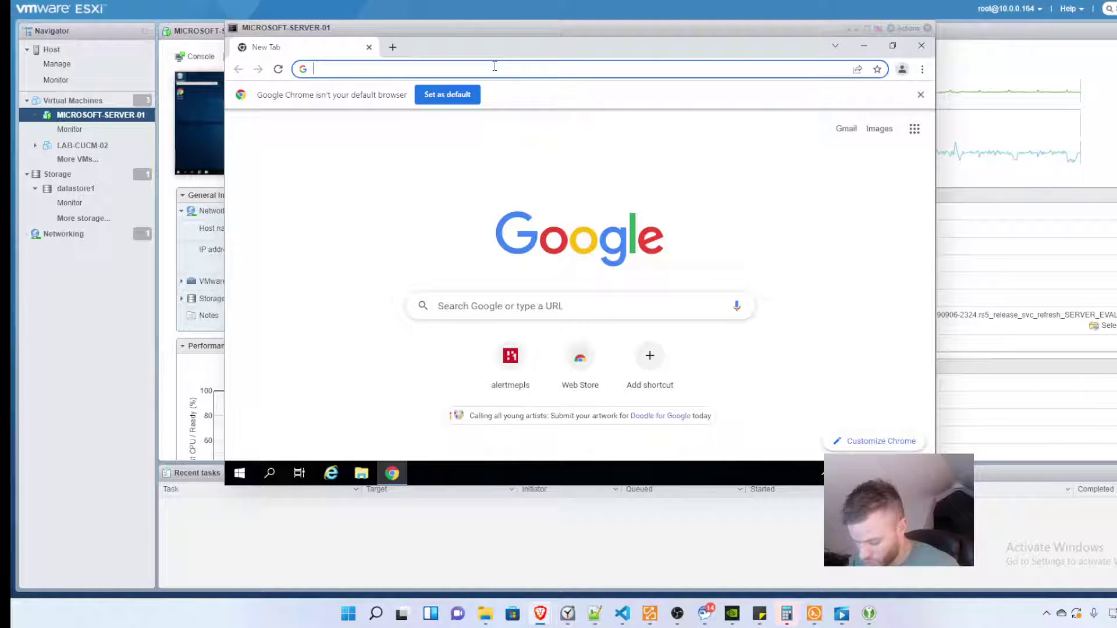
{"action": "type", "text": "prtg"}
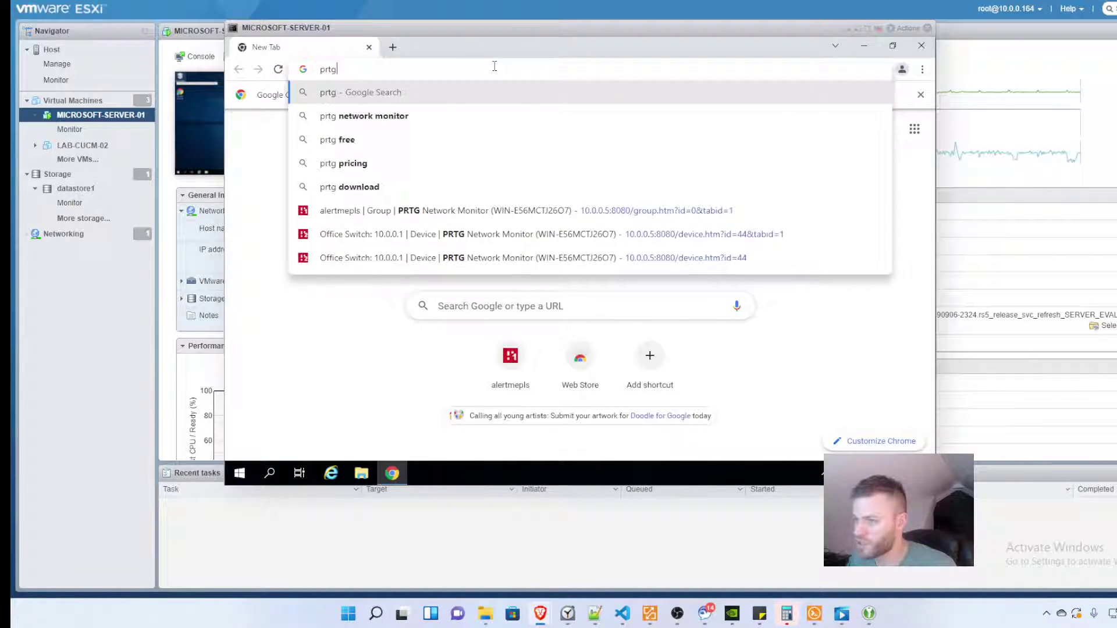
{"action": "type", "text": " downlo"}
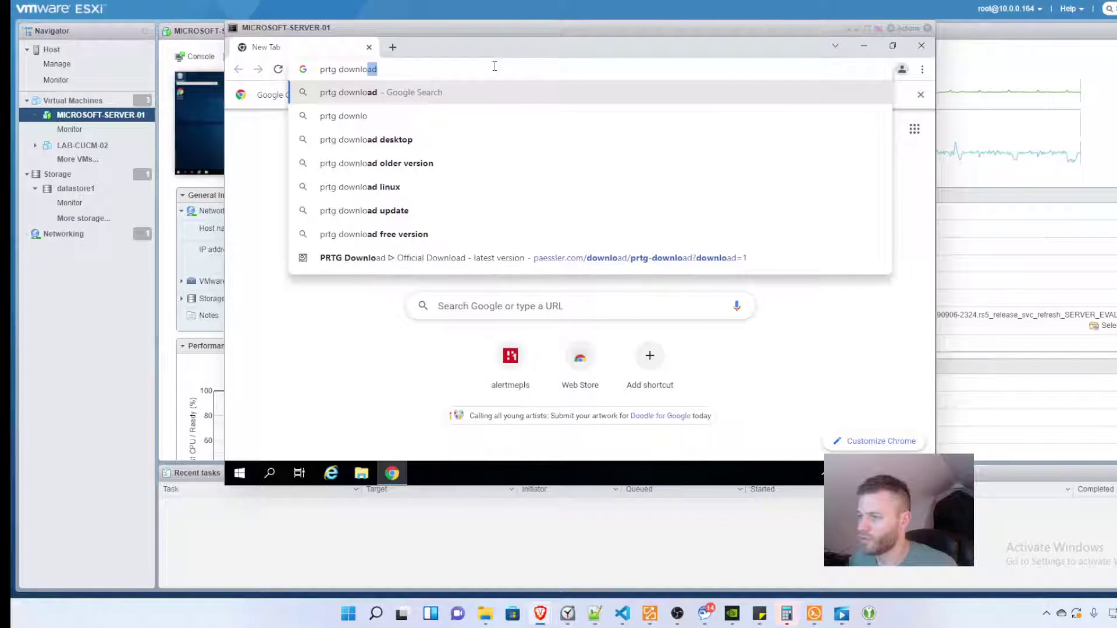
{"action": "key", "text": "Return"}
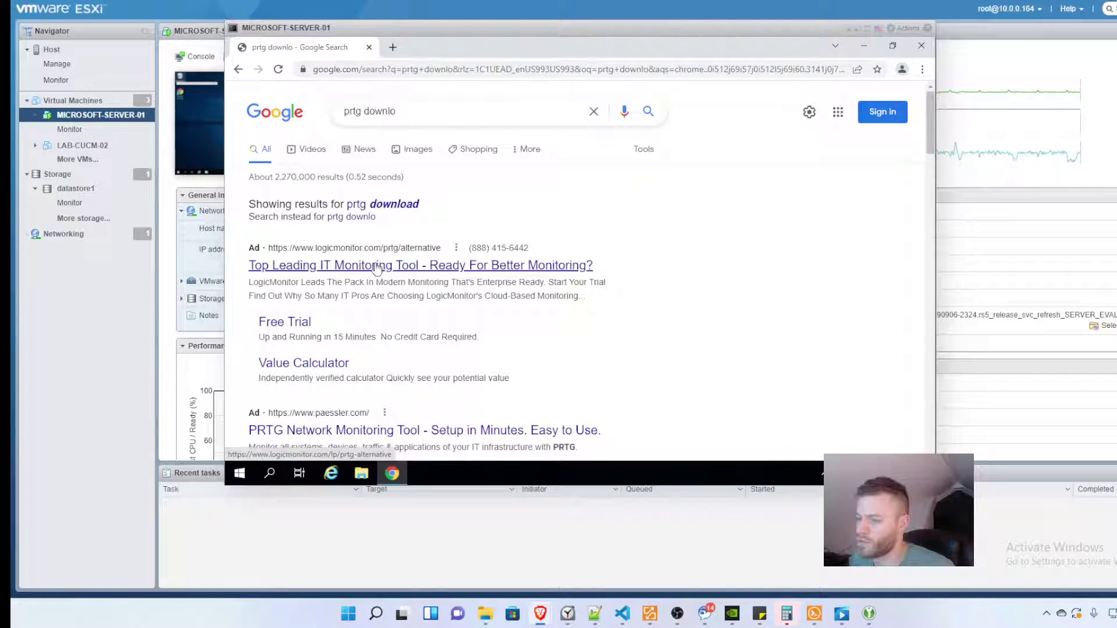
{"action": "scroll", "coordinate": [388, 265], "scroll_direction": "down", "scroll_amount": 3}
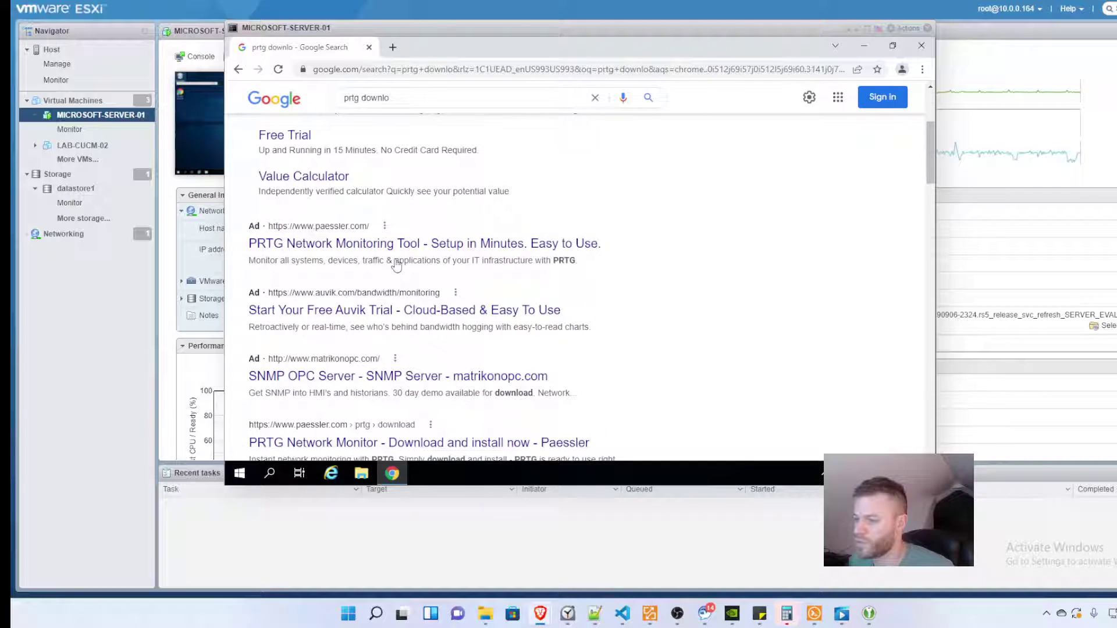
- Open Paessler's PRTG page and start the free PRTG installer download
{"action": "left_click", "coordinate": [569, 243]}
{"action": "scroll", "coordinate": [747, 280], "scroll_direction": "down", "scroll_amount": 2}
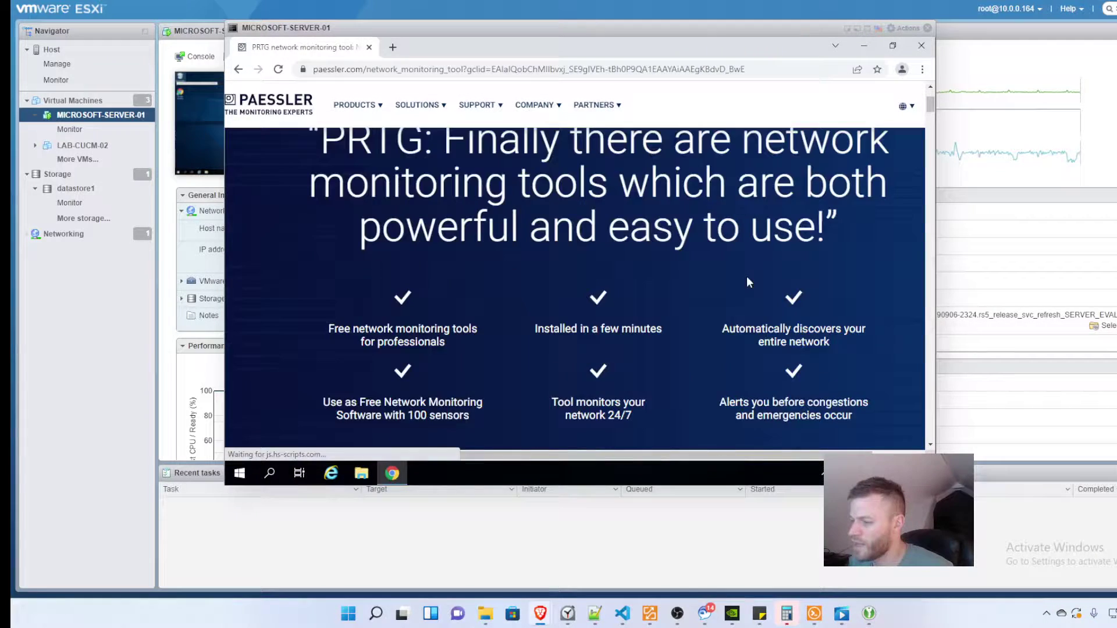
{"action": "scroll", "coordinate": [750, 273], "scroll_direction": "down", "scroll_amount": 2}
{"action": "left_click", "coordinate": [597, 348]}
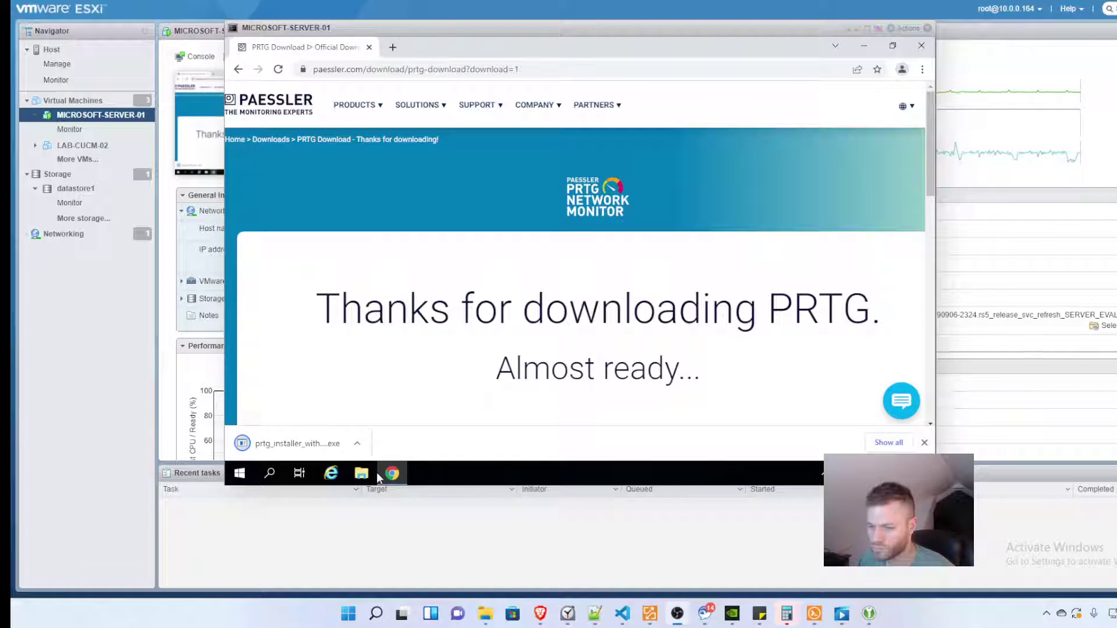
- Run the downloaded prtg_installer .exe, allowing changes and keeping English as the setup language
{"action": "left_click", "coordinate": [303, 444]}
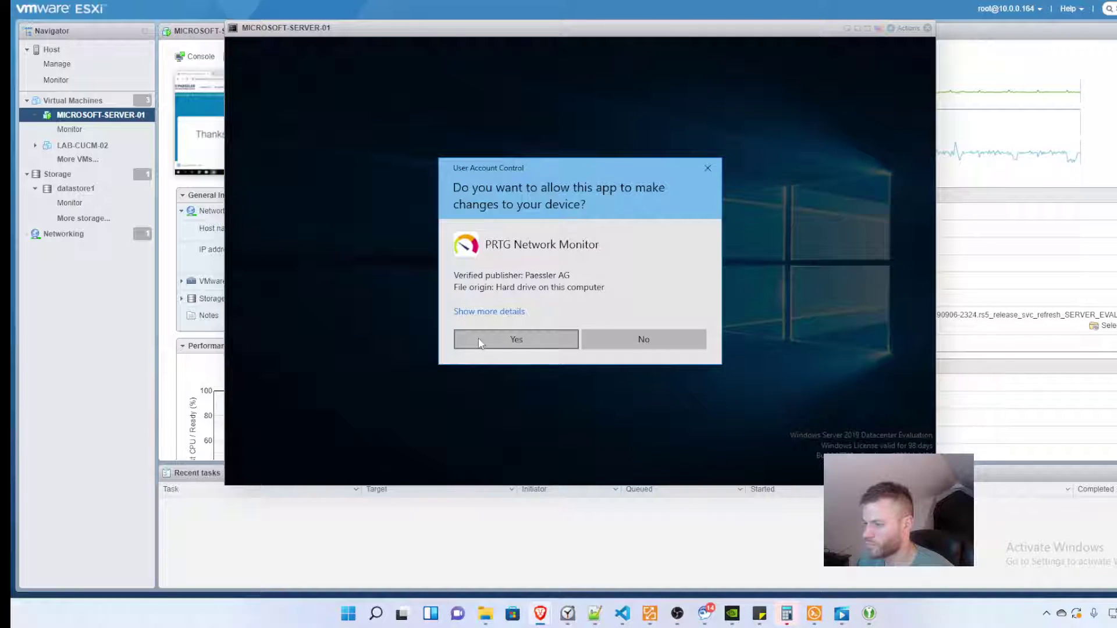
{"action": "left_click", "coordinate": [482, 343]}
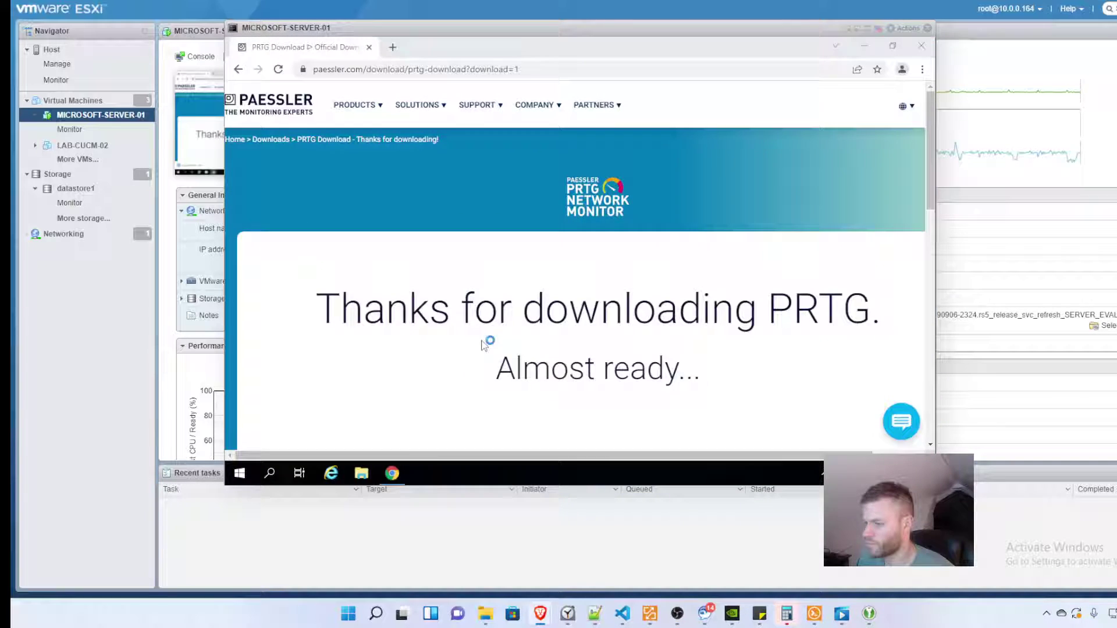
{"action": "left_click", "coordinate": [607, 302]}
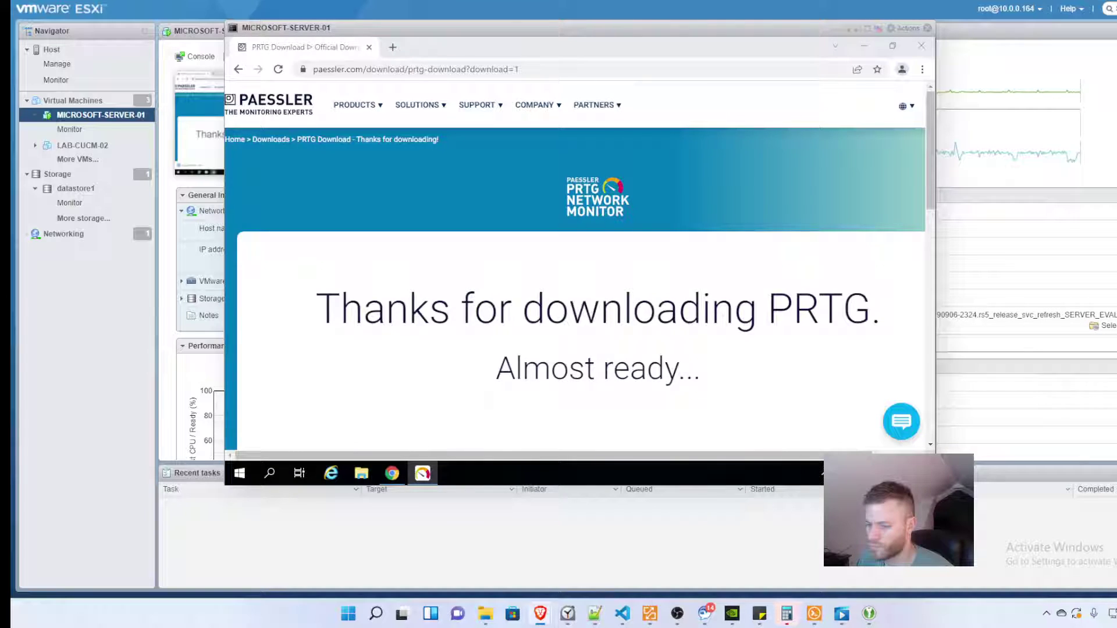
- Accept the licence agreement and run the Express (recommended) installation
{"action": "left_click", "coordinate": [457, 351]}
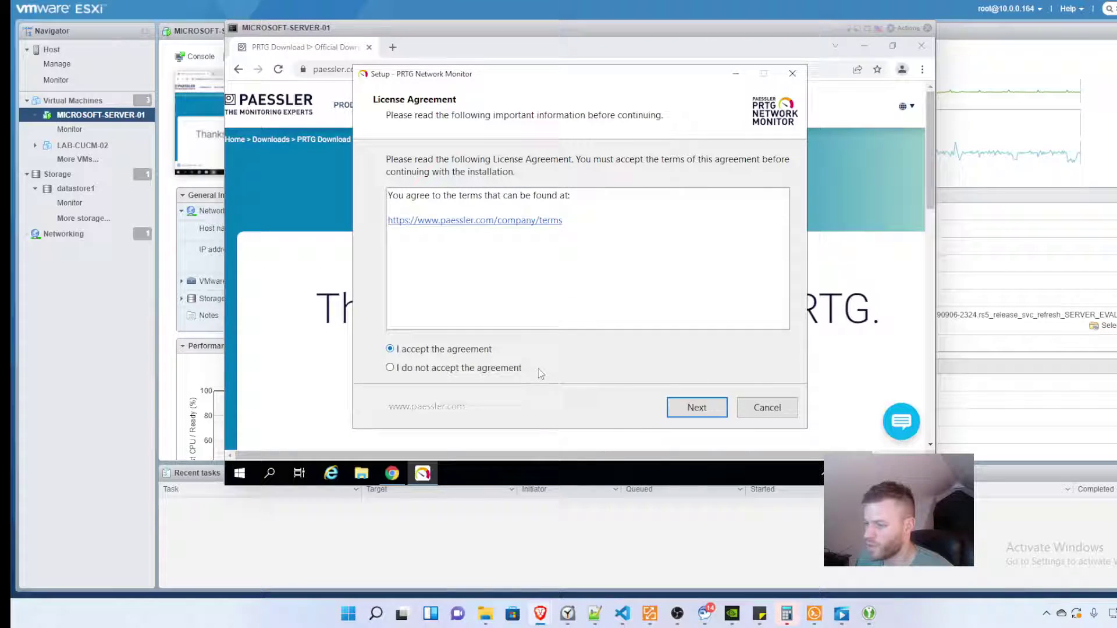
{"action": "left_click", "coordinate": [696, 407]}
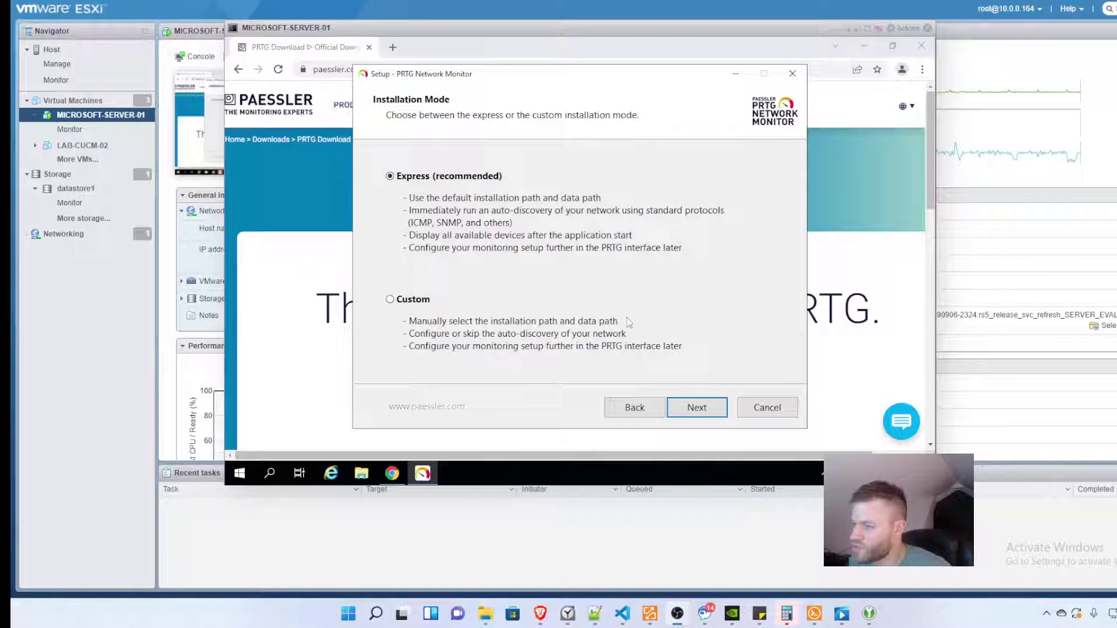
{"action": "left_click", "coordinate": [701, 409]}
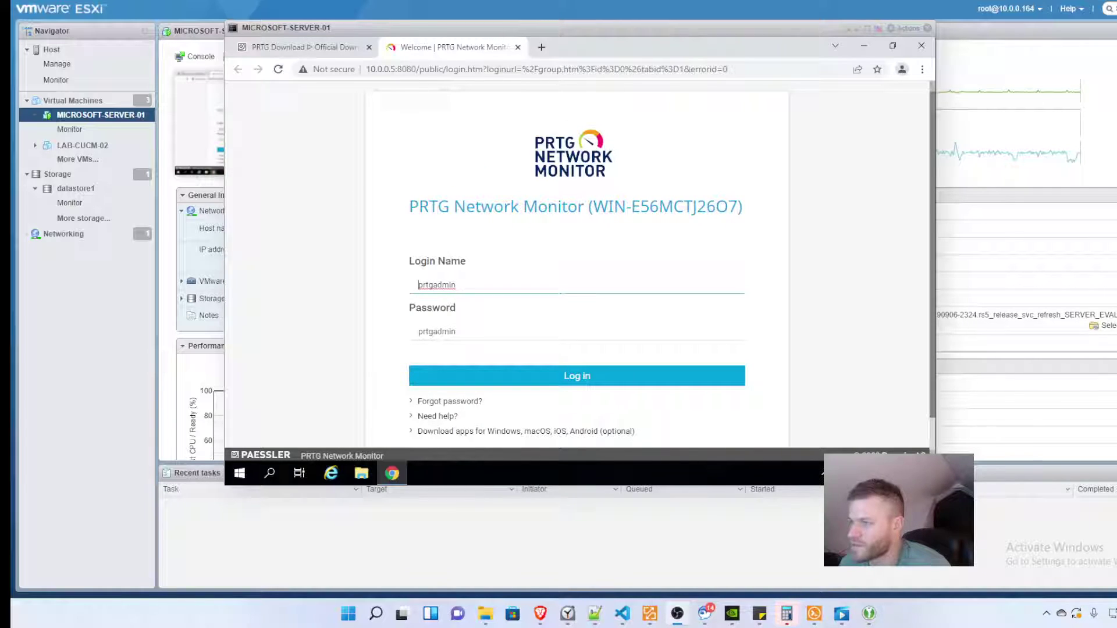
- Load 10.0.0.5:8080 in the browser and log in with the default account
{"action": "key", "text": "alt+Tab"}
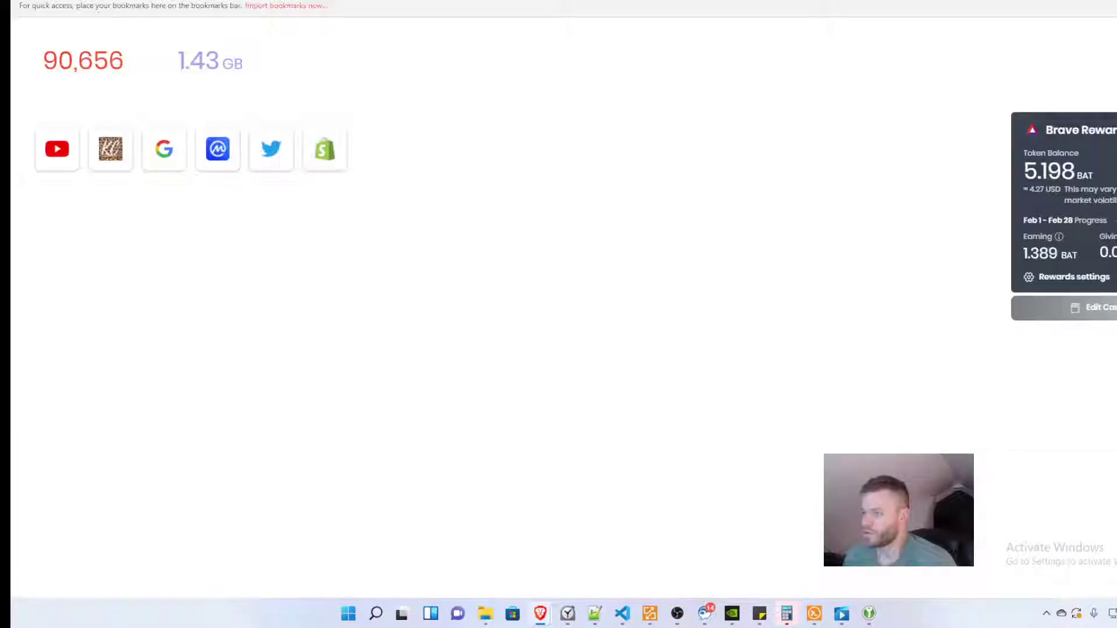
{"action": "type", "text": "10.0.0"}
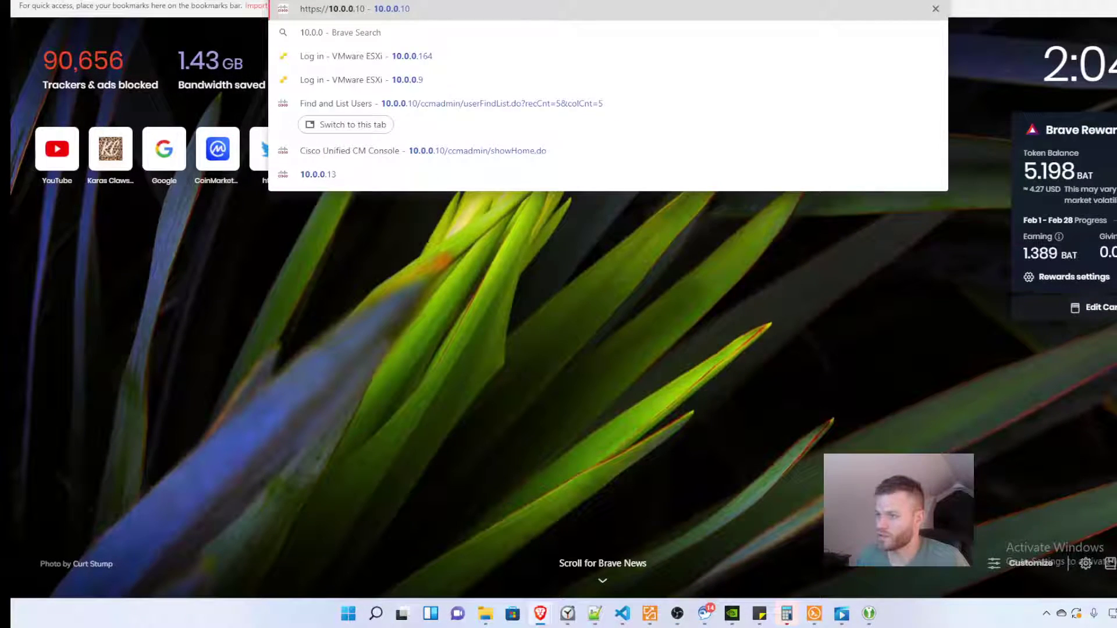
{"action": "type", "text": ".5:8080"}
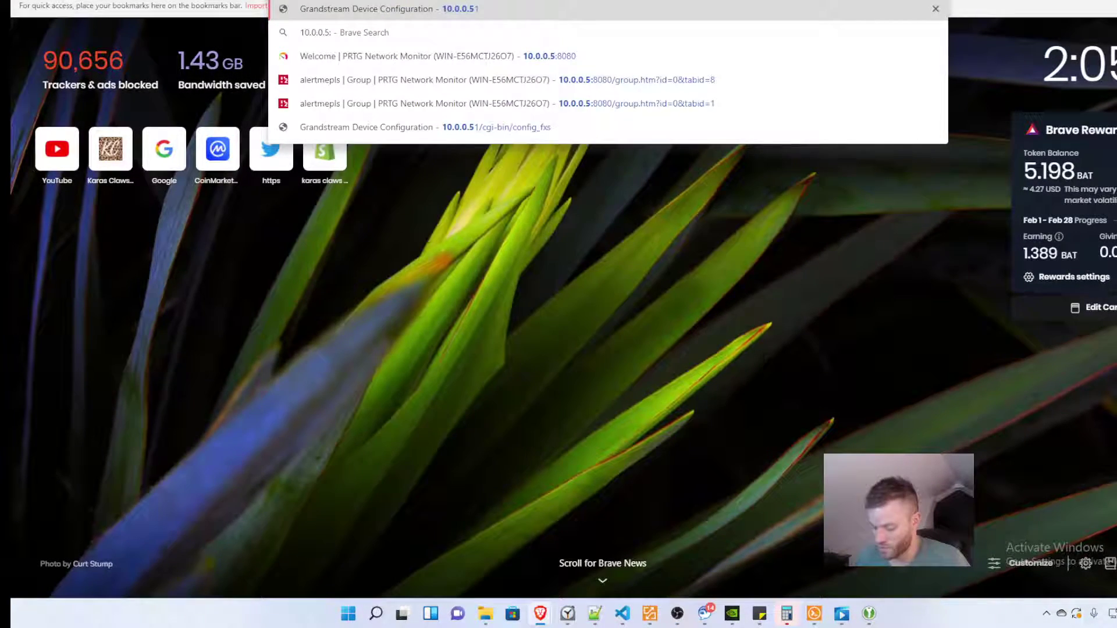
{"action": "key", "text": "Return"}
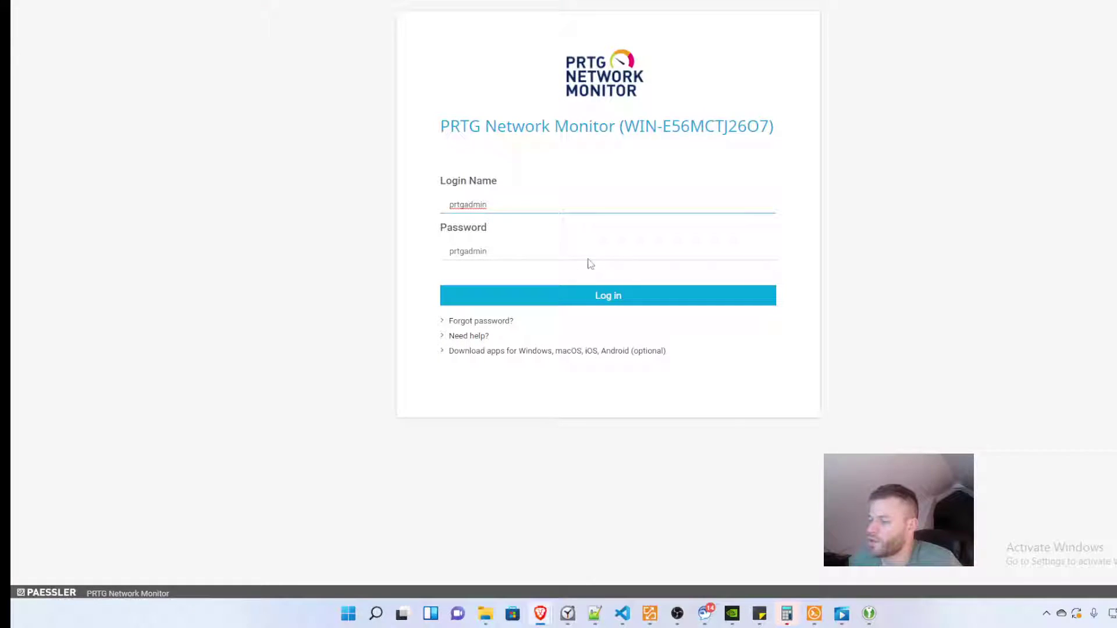
{"action": "left_click", "coordinate": [634, 300]}
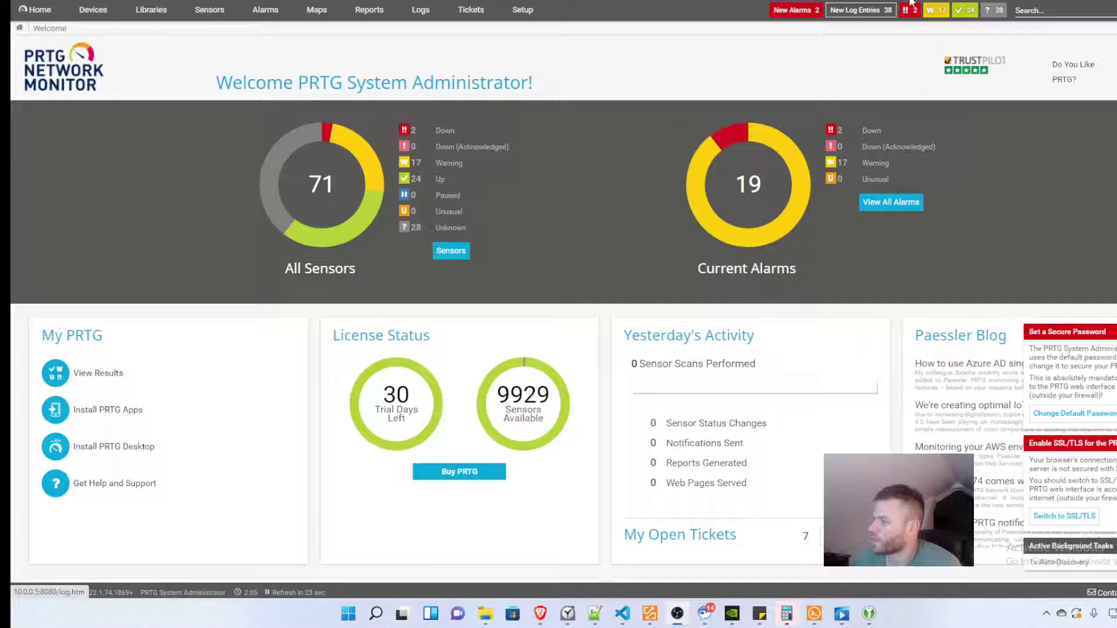
- In the device group's settings, set the group name to 'Uptime Network & Voice'
{"action": "left_click", "coordinate": [93, 10]}
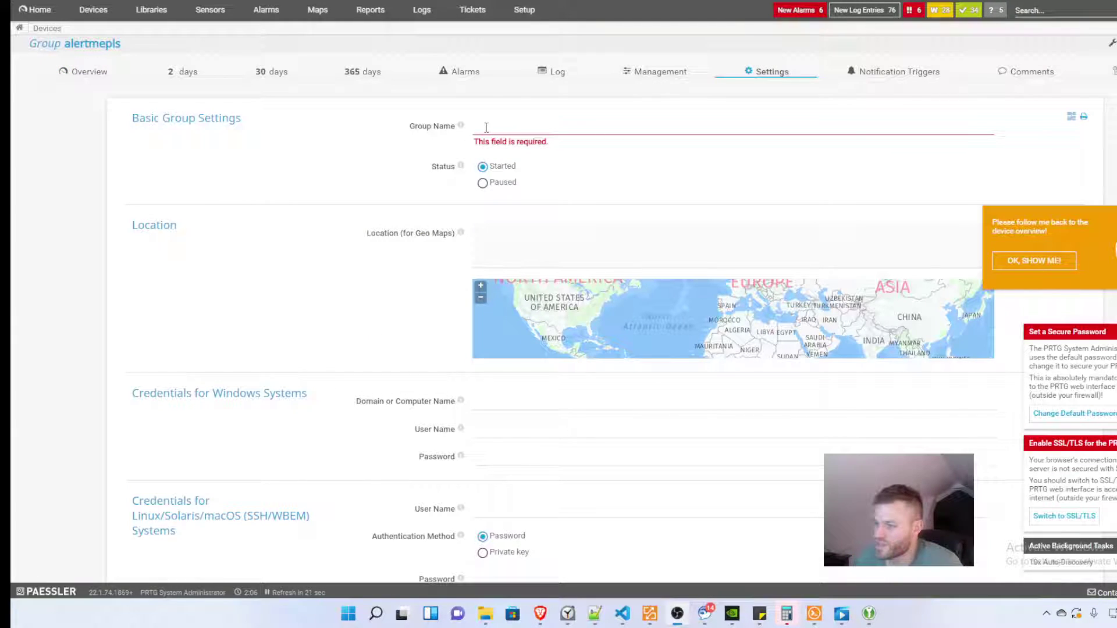
{"action": "left_click", "coordinate": [488, 125]}
{"action": "type", "text": "Uptime Network & Voice"}
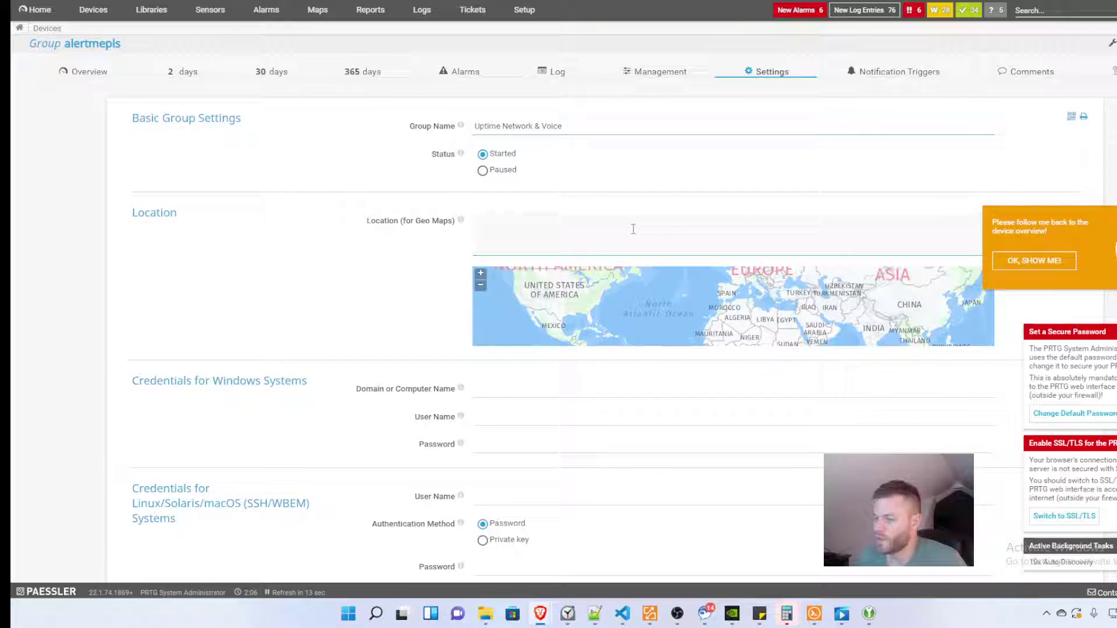
{"action": "scroll", "coordinate": [630, 229], "scroll_direction": "down", "scroll_amount": 15}
{"action": "scroll", "coordinate": [622, 247], "scroll_direction": "down", "scroll_amount": 5}
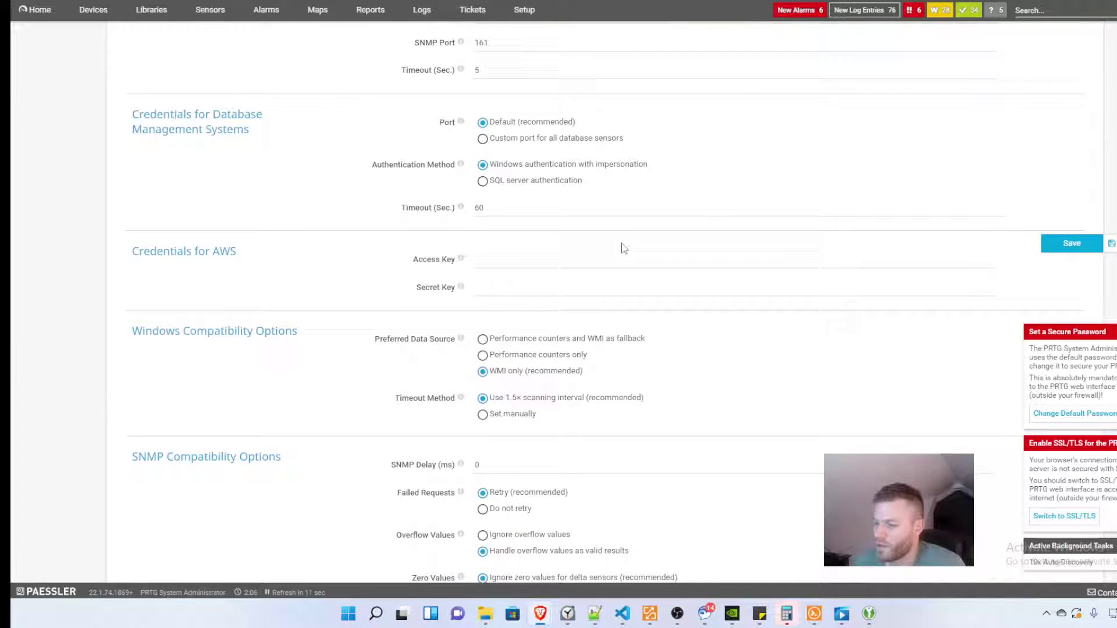
{"action": "scroll", "coordinate": [630, 227], "scroll_direction": "down", "scroll_amount": 10}
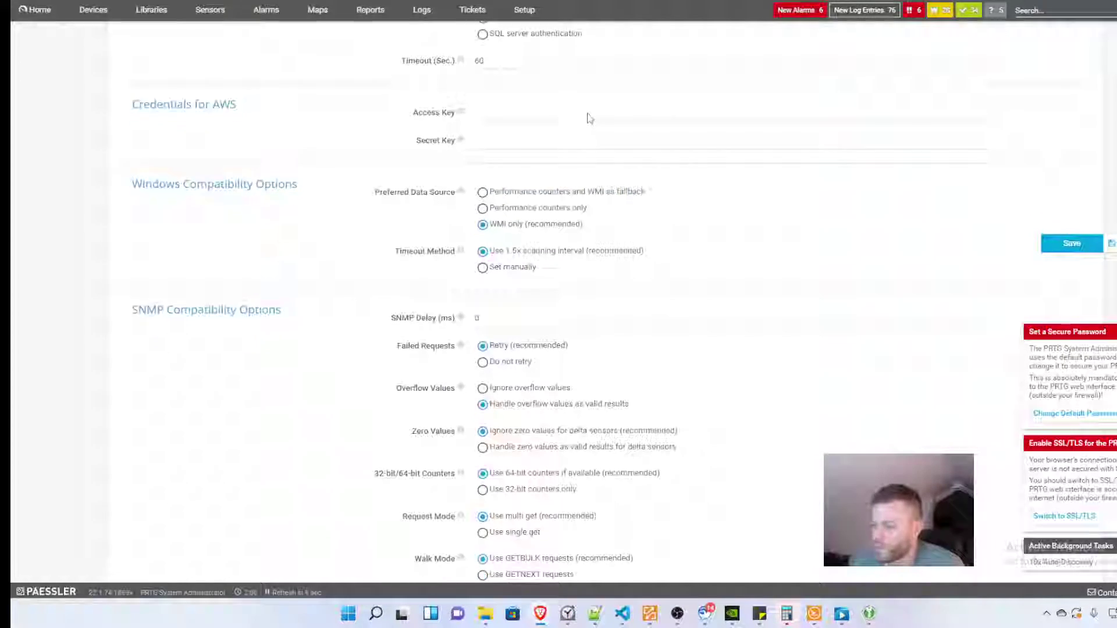
{"action": "scroll", "coordinate": [766, 165], "scroll_direction": "down", "scroll_amount": 11}
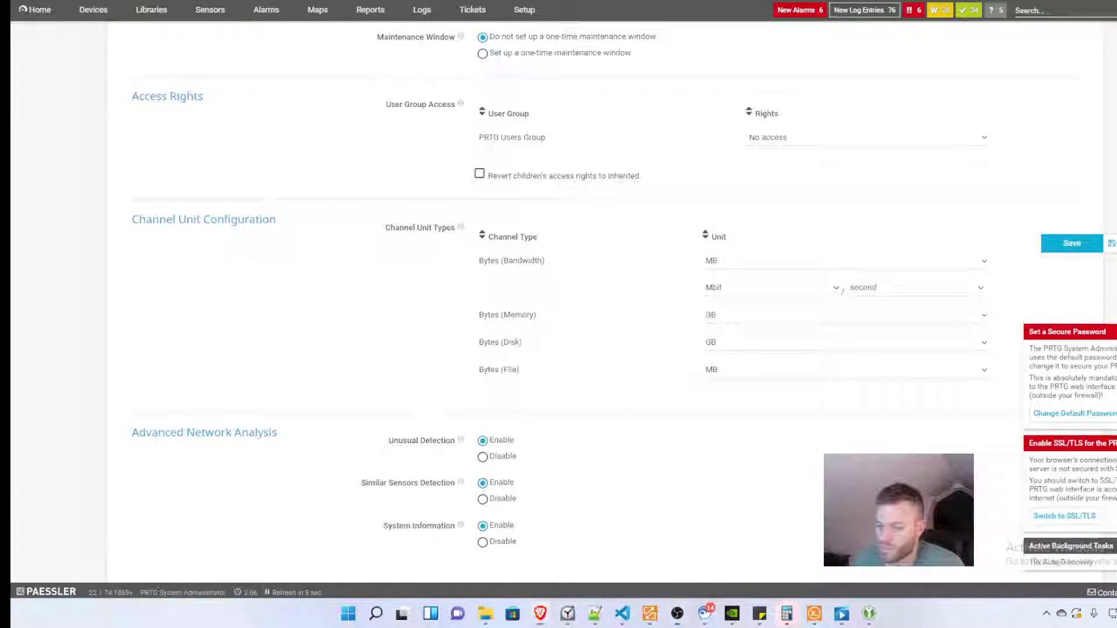
{"action": "scroll", "coordinate": [274, 221], "scroll_direction": "up", "scroll_amount": 20}
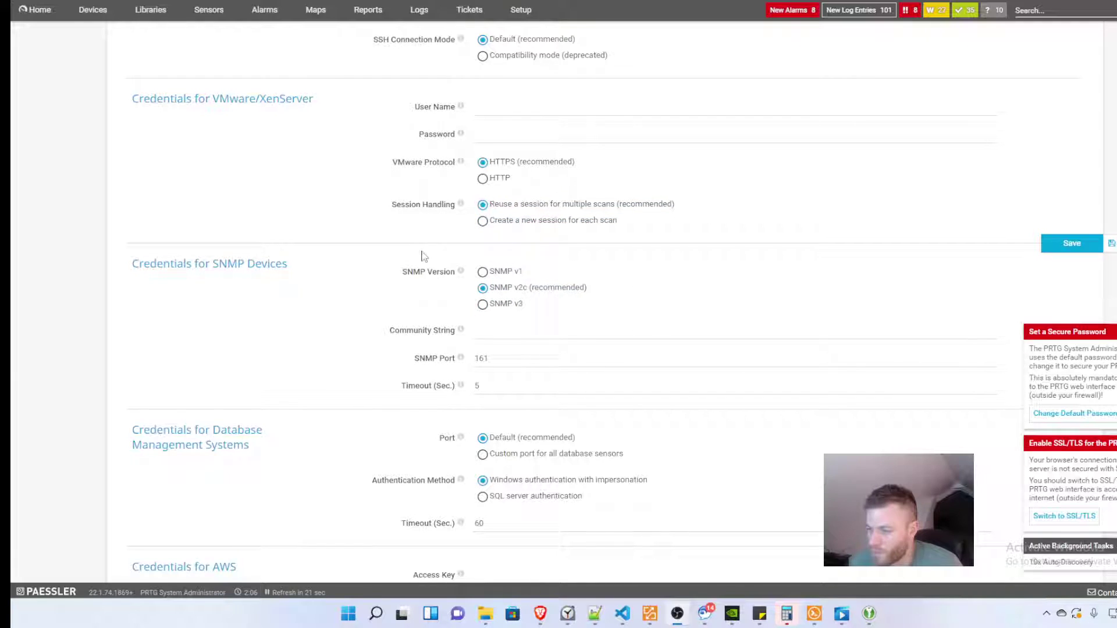
- Enter the SNMP v2c community string and save the group settings
{"action": "left_click", "coordinate": [564, 339]}
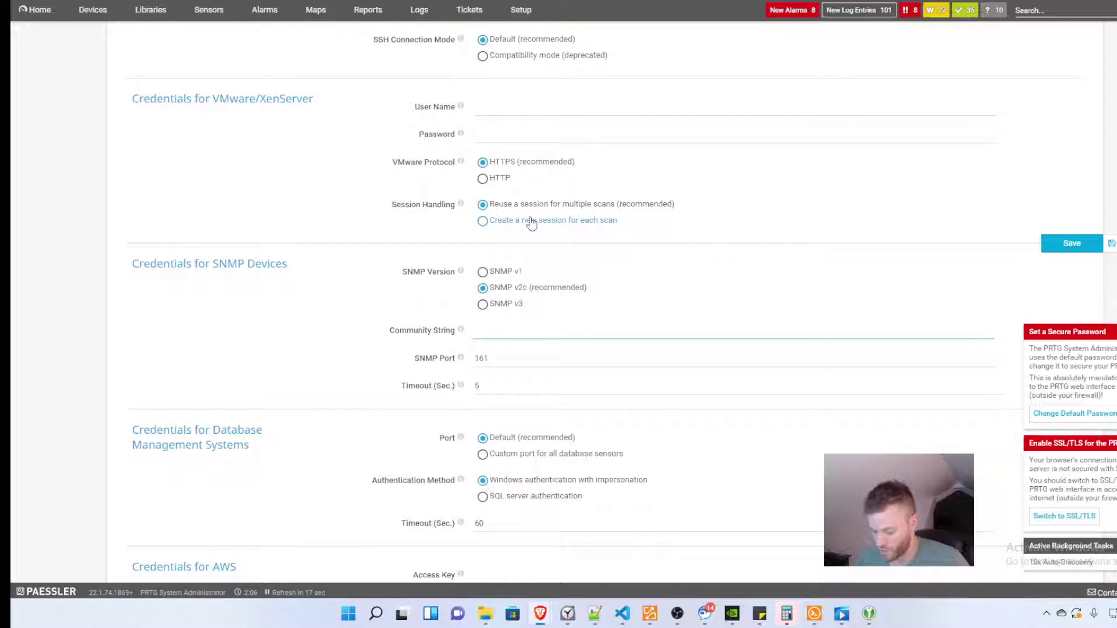
{"action": "type", "text": "alertmepls"}
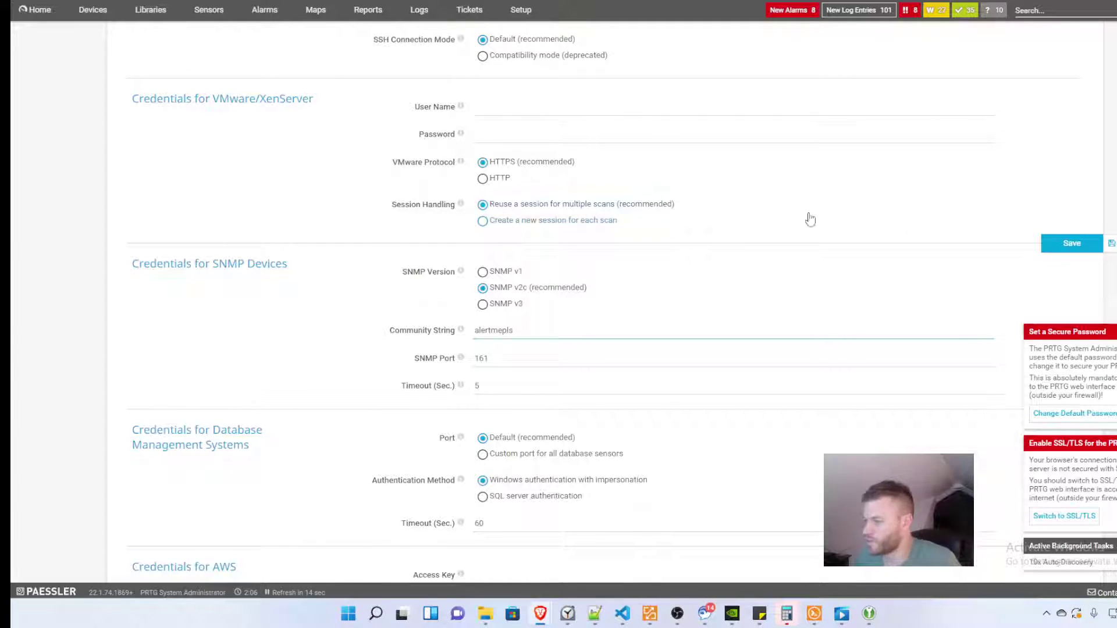
{"action": "left_click", "coordinate": [1071, 243]}
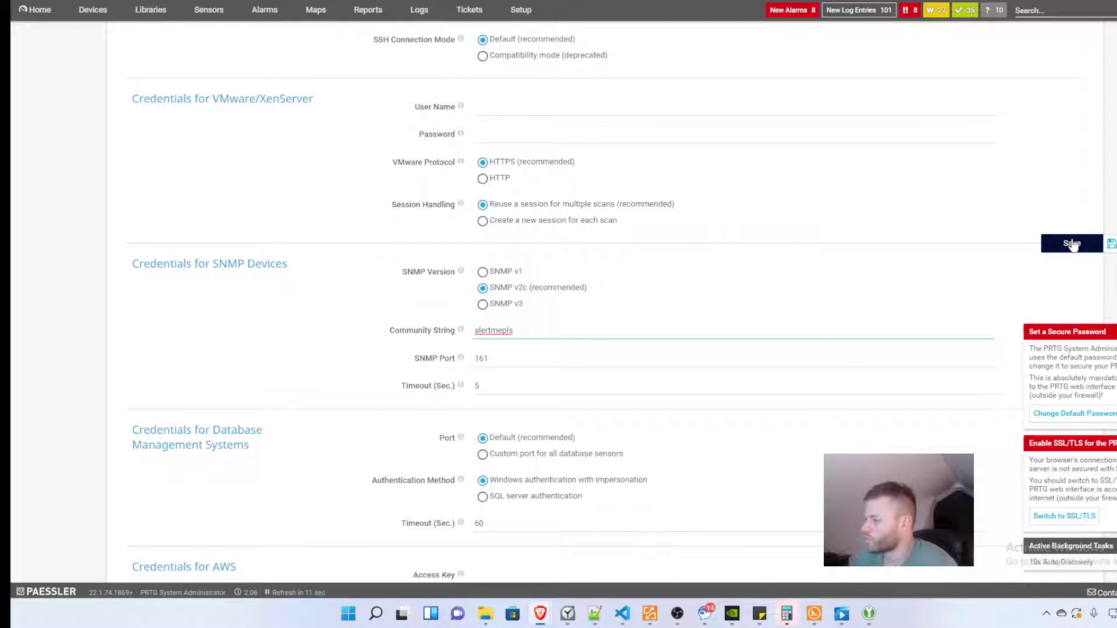
{"action": "left_click", "coordinate": [1072, 243]}
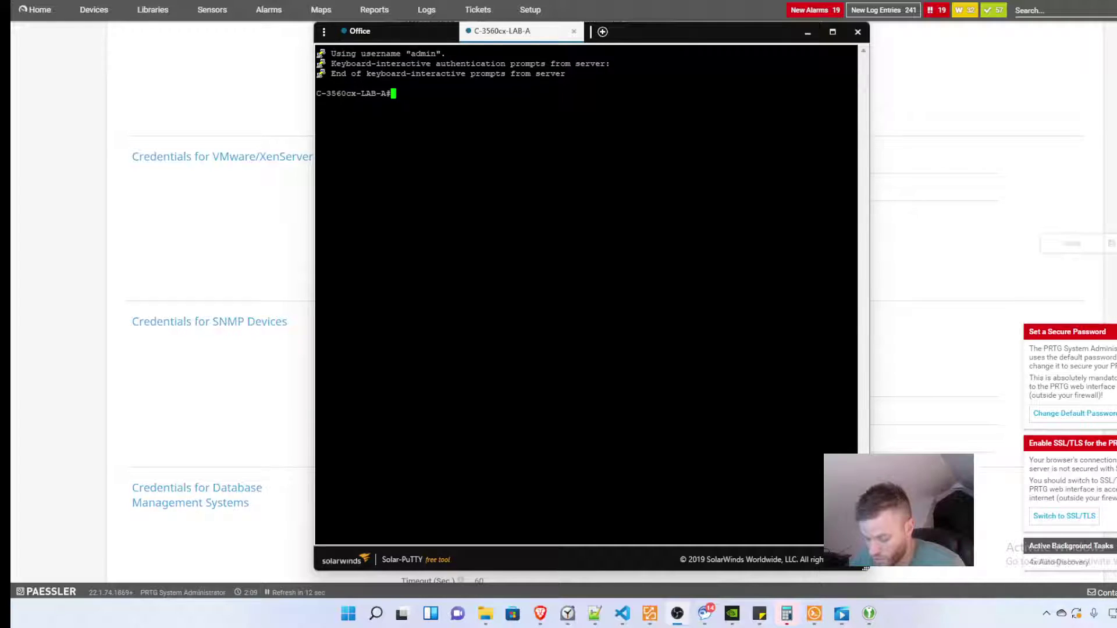
- Enter global configuration mode and set a read-only SNMP community string on the switch
{"action": "type", "text": "con"}
{"action": "key", "text": "Tab"}
{"action": "type", "text": "fi"}
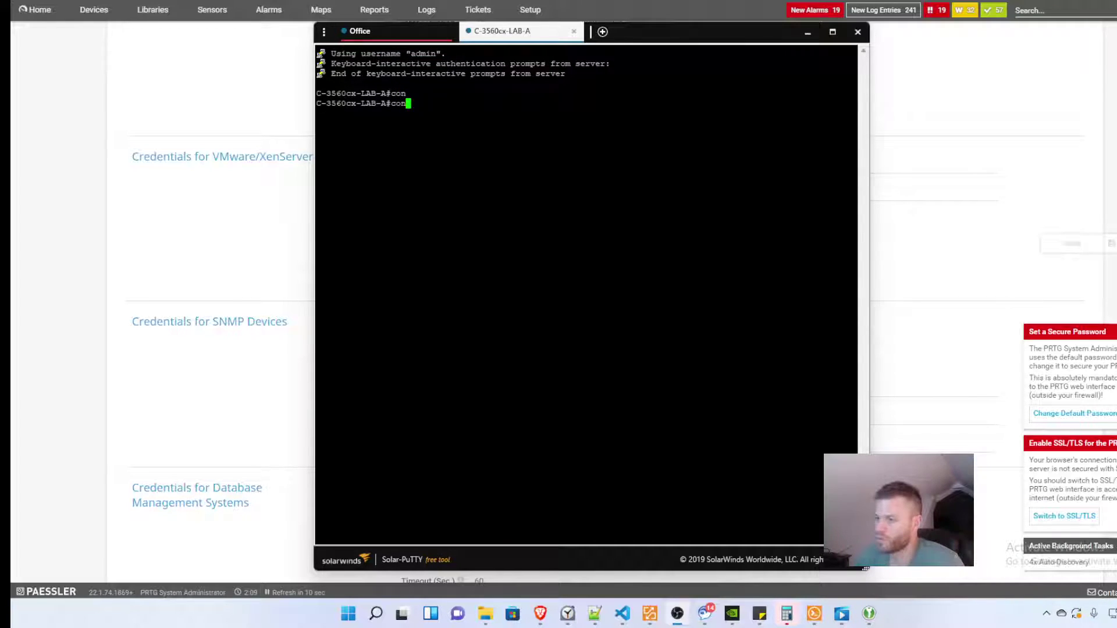
{"action": "key", "text": "Tab"}
{"action": "type", "text": "t"}
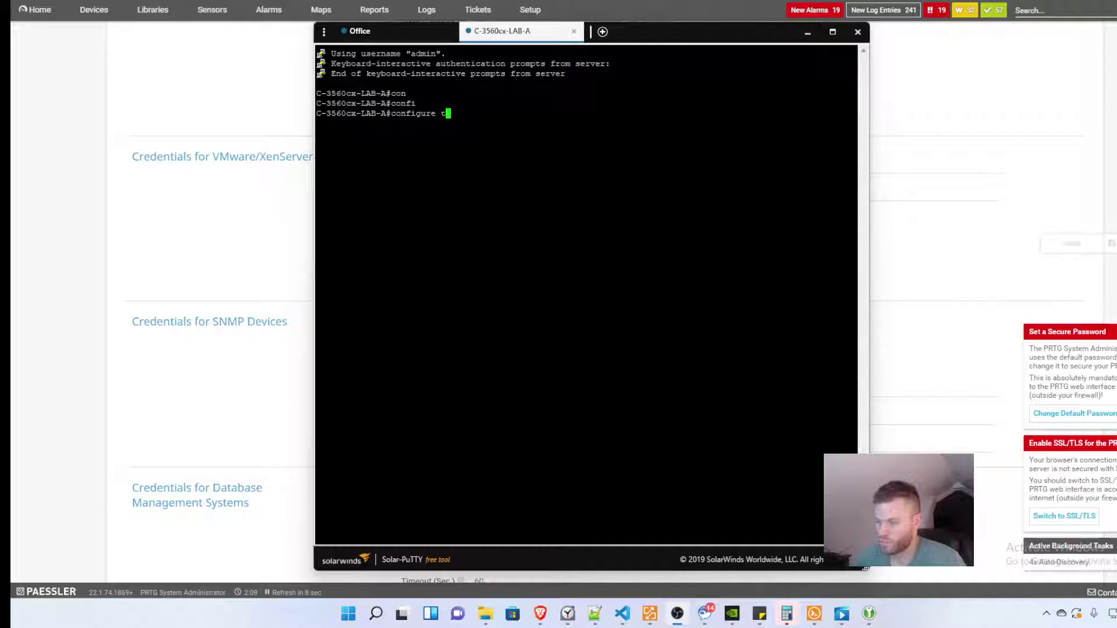
{"action": "key", "text": "Return"}
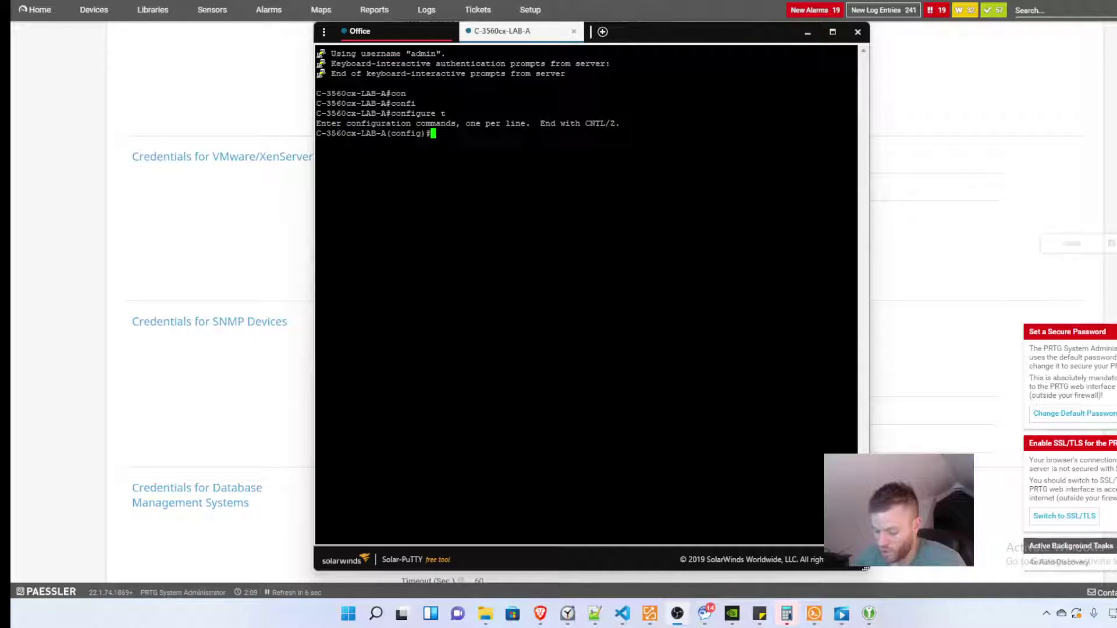
{"action": "type", "text": "snmp"}
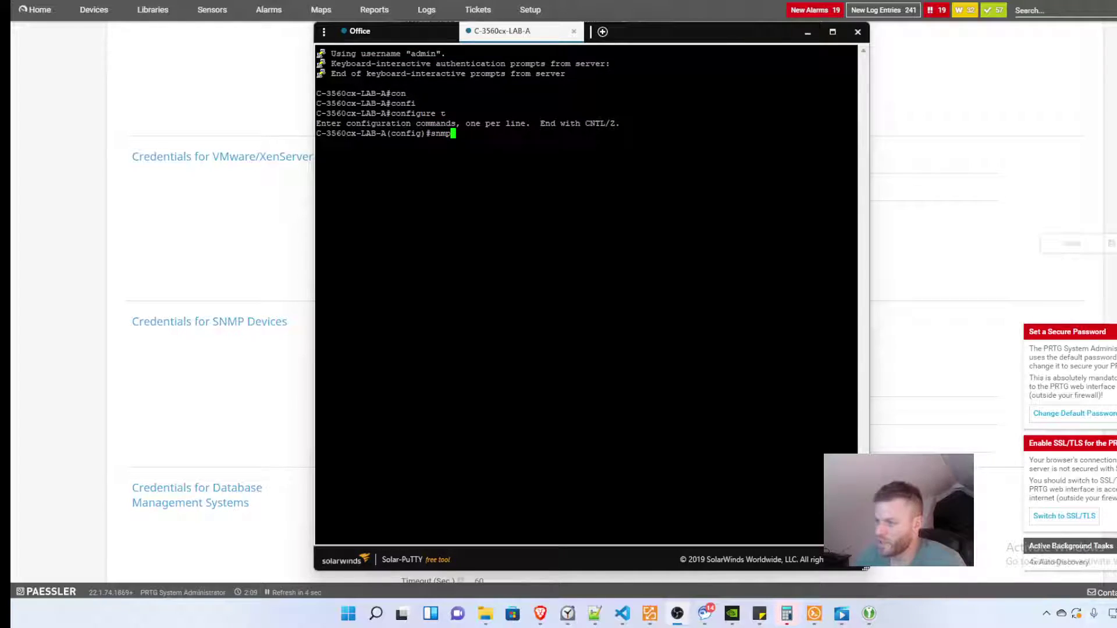
{"action": "key", "text": "Tab"}
{"action": "type", "text": "-se"}
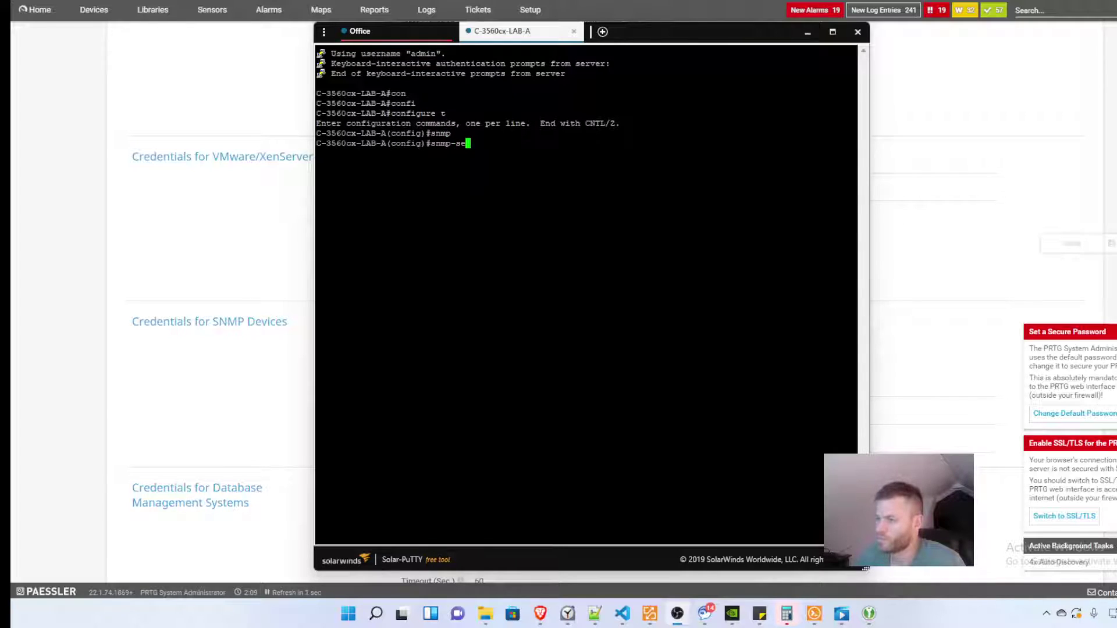
{"action": "key", "text": "Tab"}
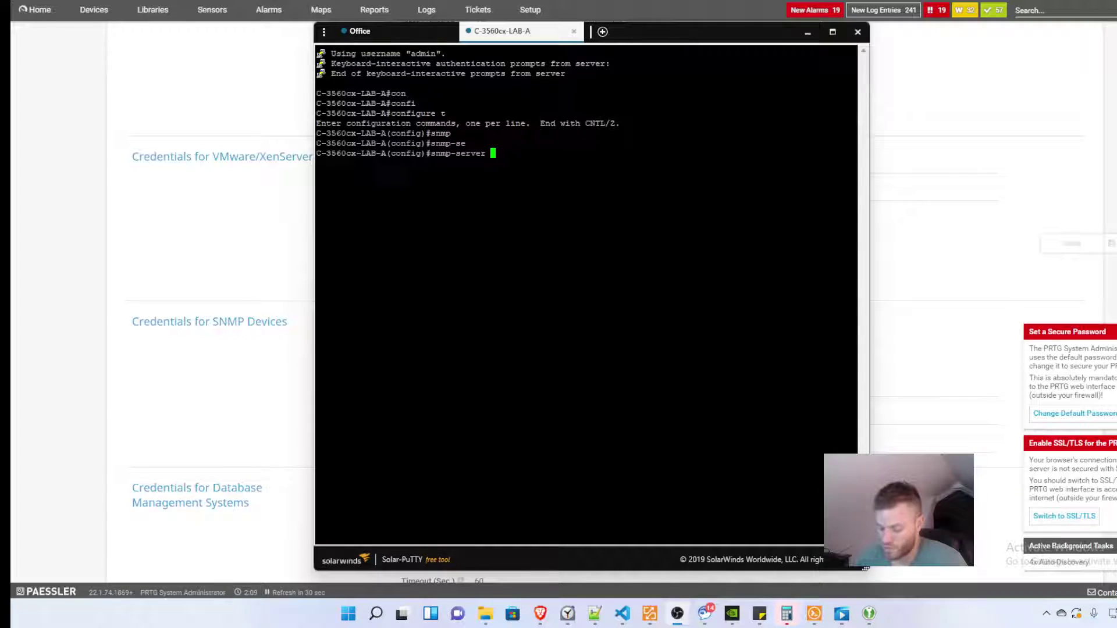
{"action": "type", "text": "comm"}
{"action": "key", "text": "Tab"}
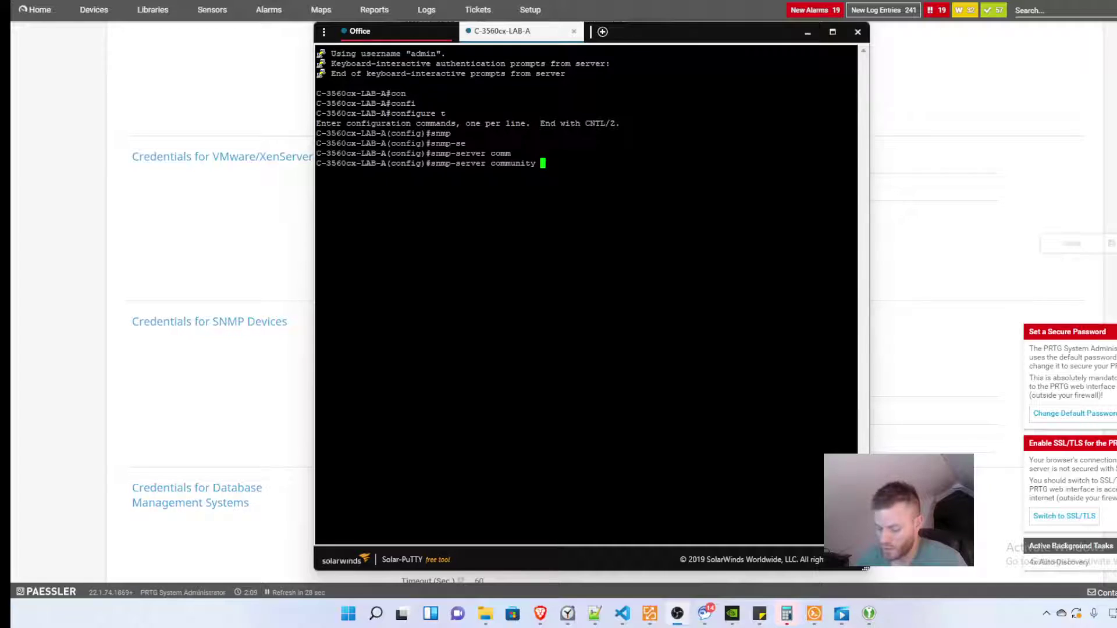
{"action": "type", "text": "?"}
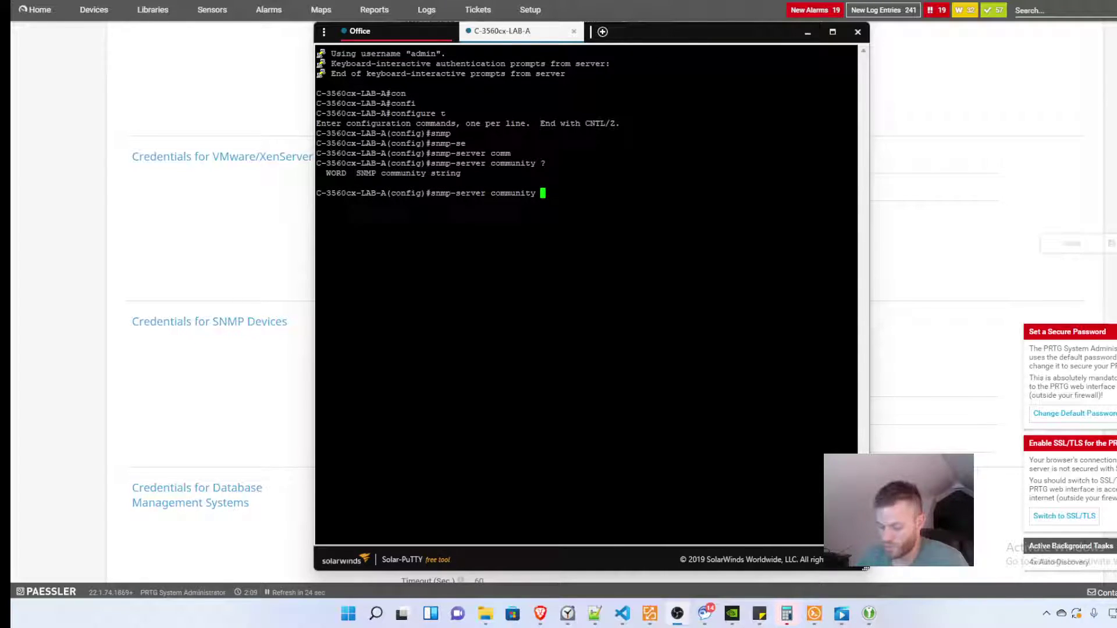
{"action": "type", "text": "alertm"}
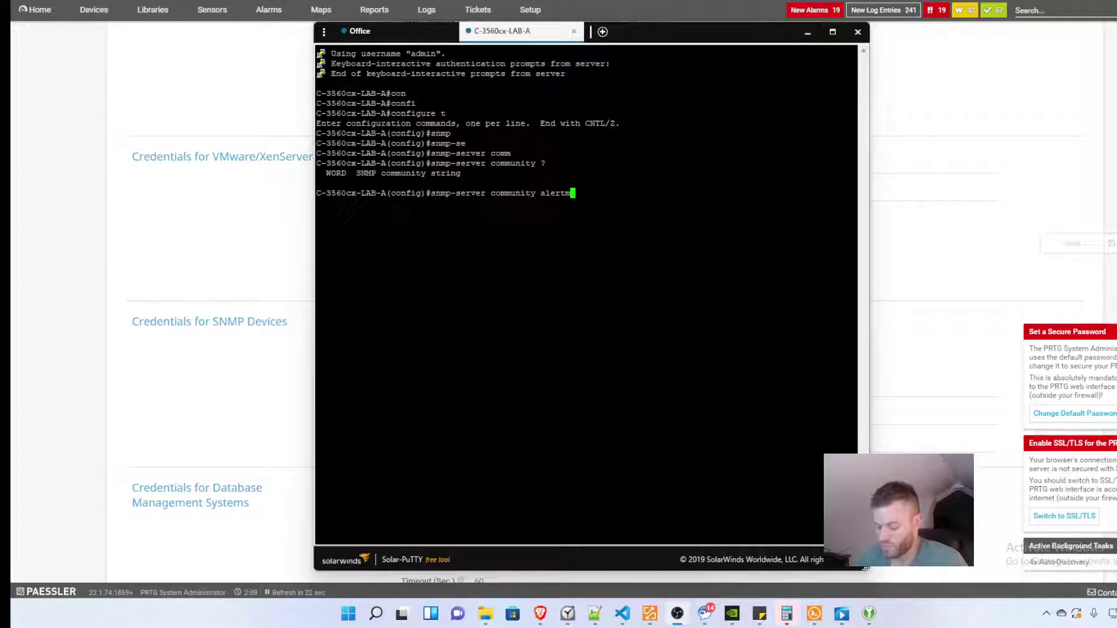
{"action": "type", "text": "epls "}
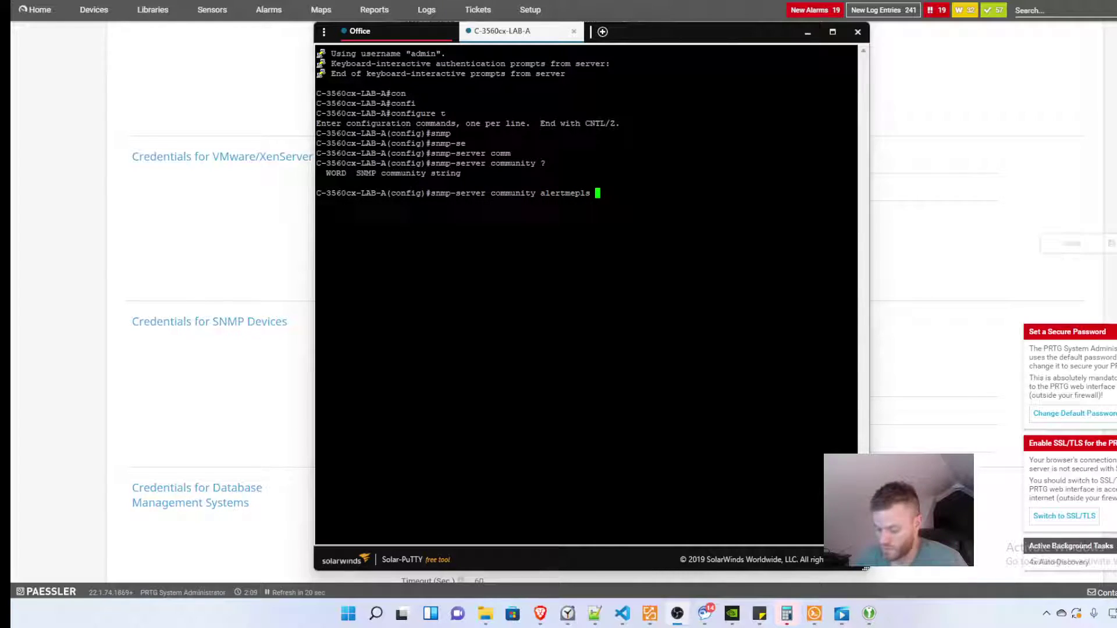
{"action": "type", "text": "?"}
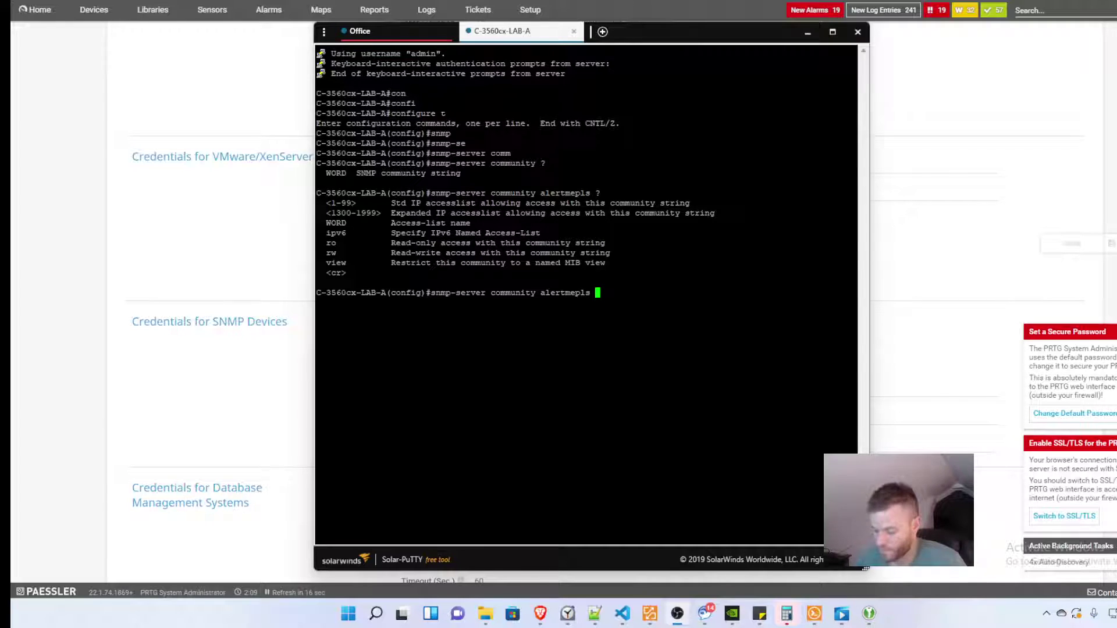
{"action": "type", "text": "ro"}
{"action": "key", "text": "Return"}
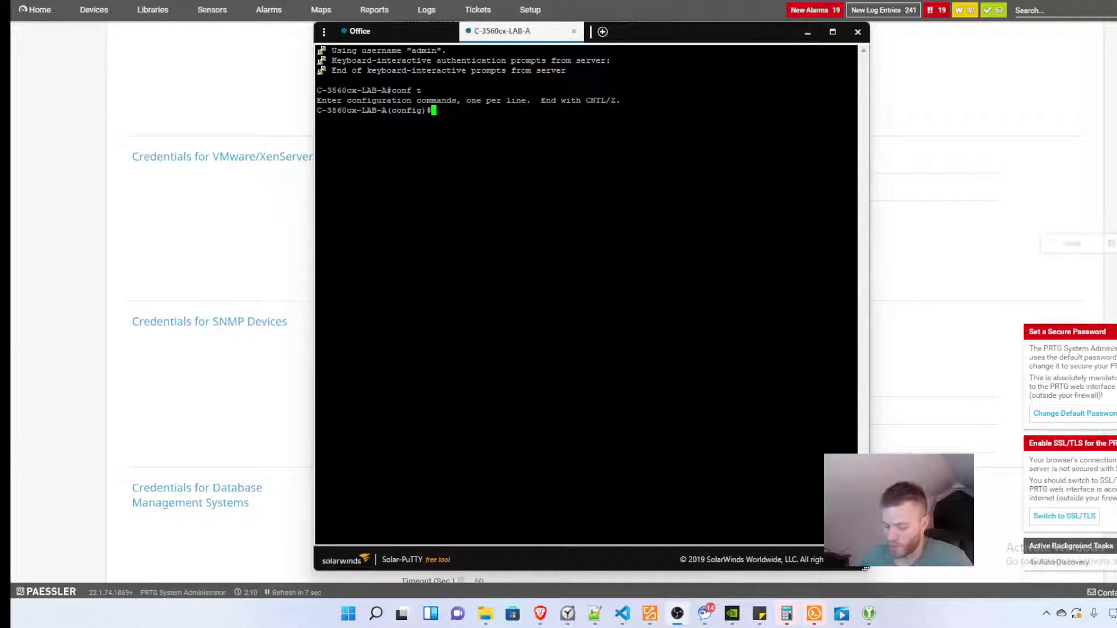
- Set the switch's SNMP location to Springfield, Missouri
{"action": "type", "text": "sn"}
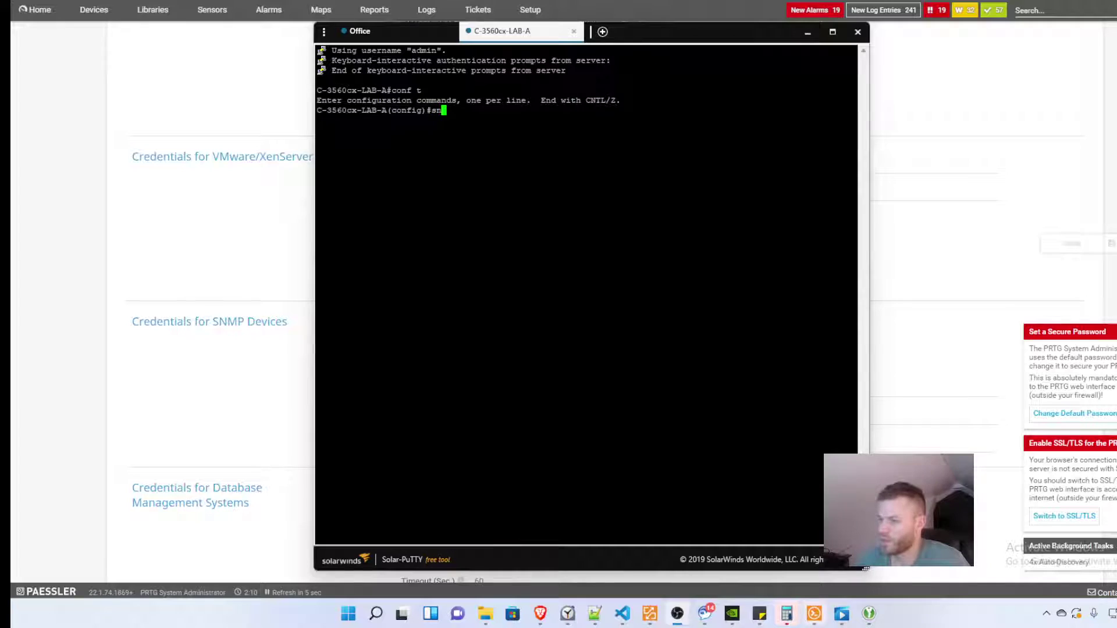
{"action": "type", "text": "mp-se"}
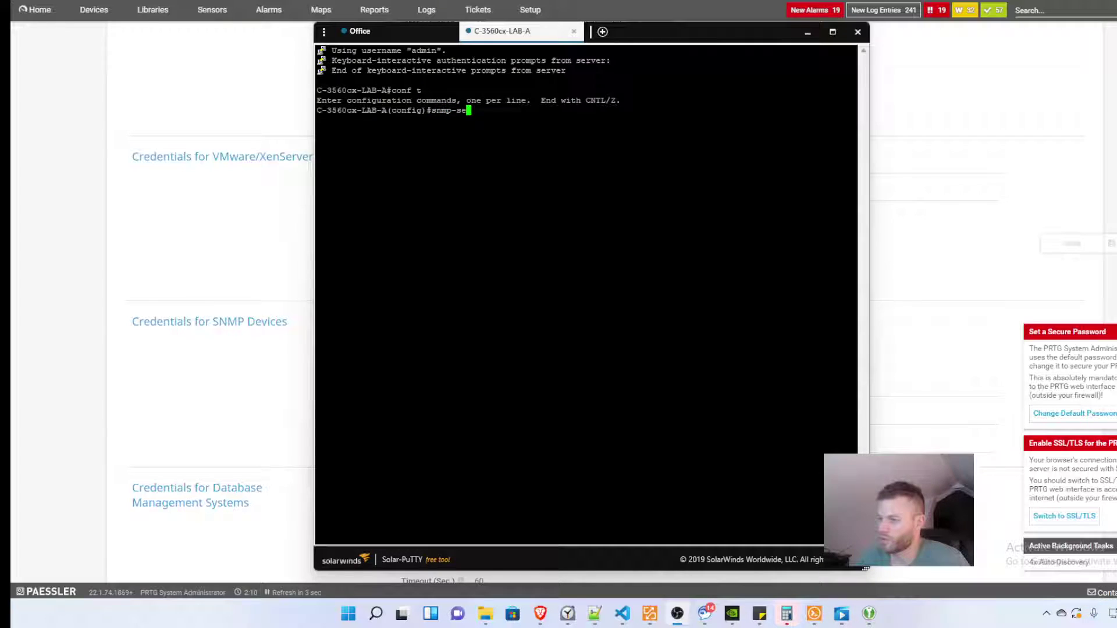
{"action": "type", "text": "rve"}
{"action": "key", "text": "Tab"}
{"action": "type", "text": "loca"}
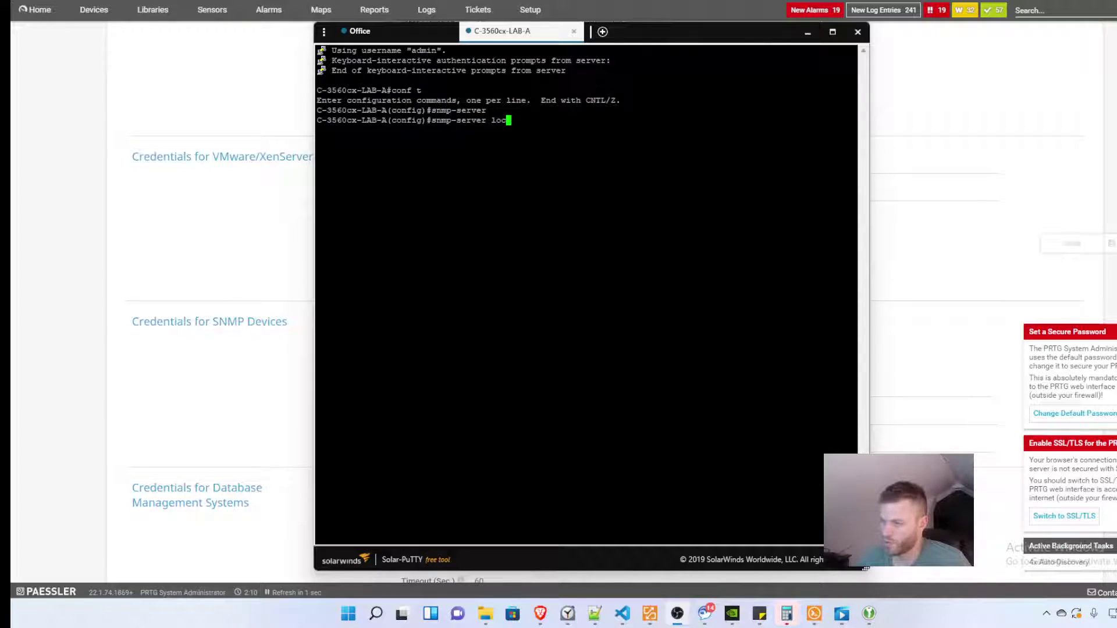
{"action": "key", "text": "Tab"}
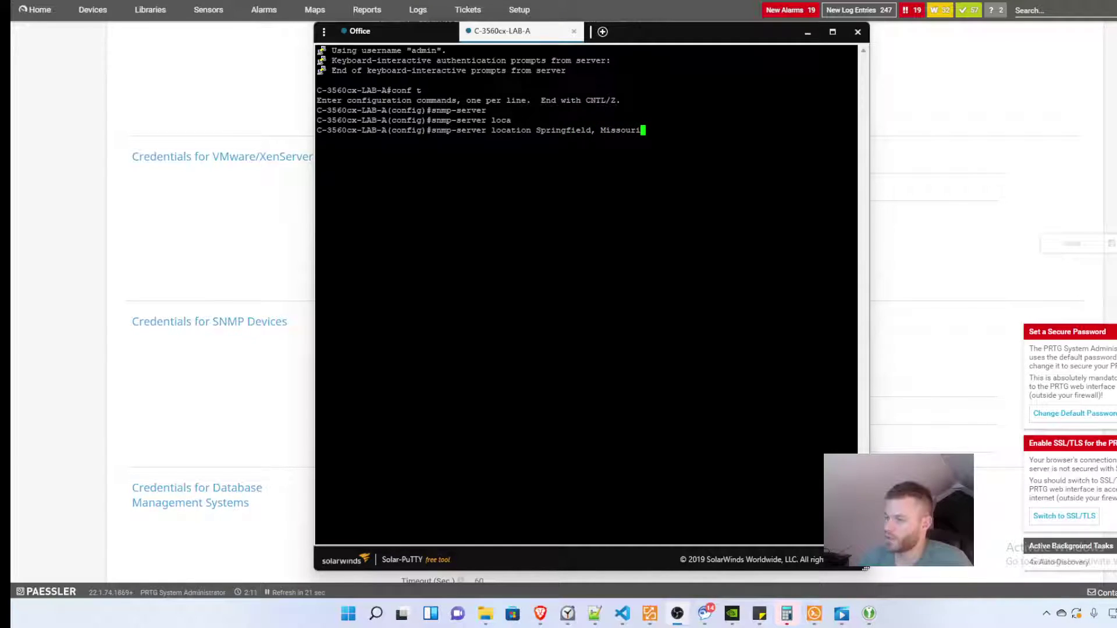
{"action": "key", "text": "Return"}
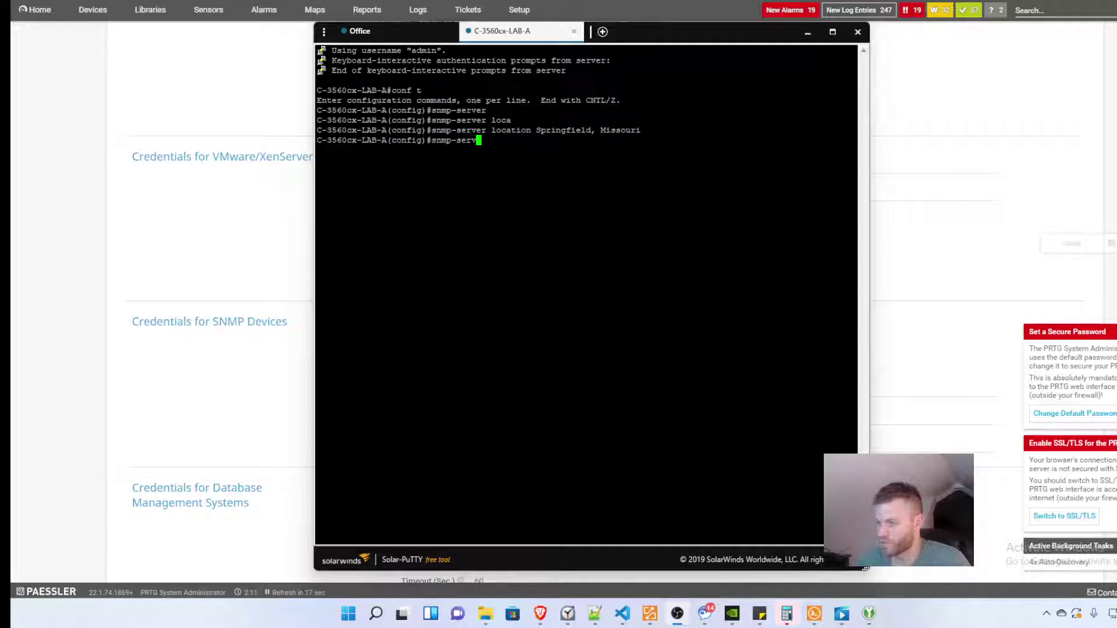
- Set the switch's SNMP contact to the administrator's e-mail address
{"action": "type", "text": "snmp-server cont"}
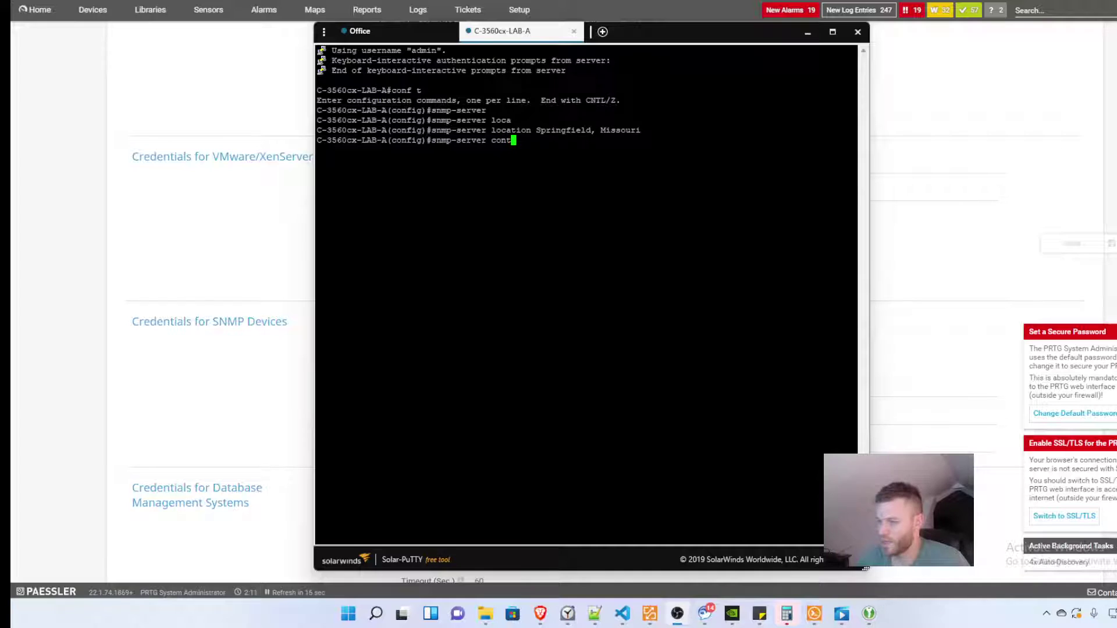
{"action": "key", "text": "Tab"}
{"action": "type", "text": "ac"}
{"action": "key", "text": "Tab"}
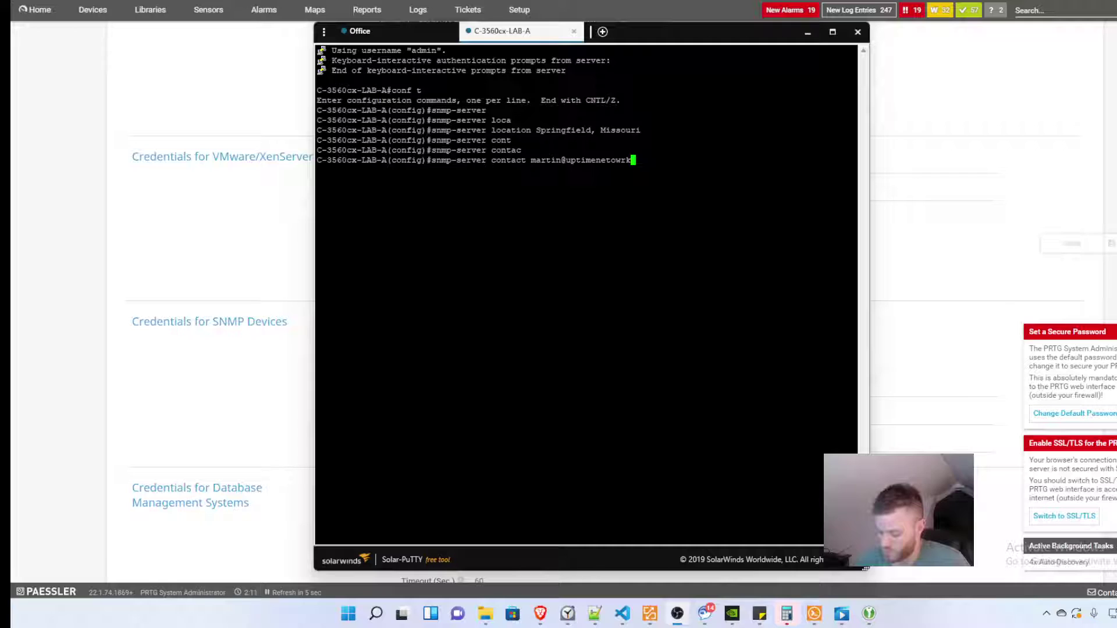
{"action": "key", "text": "Return"}
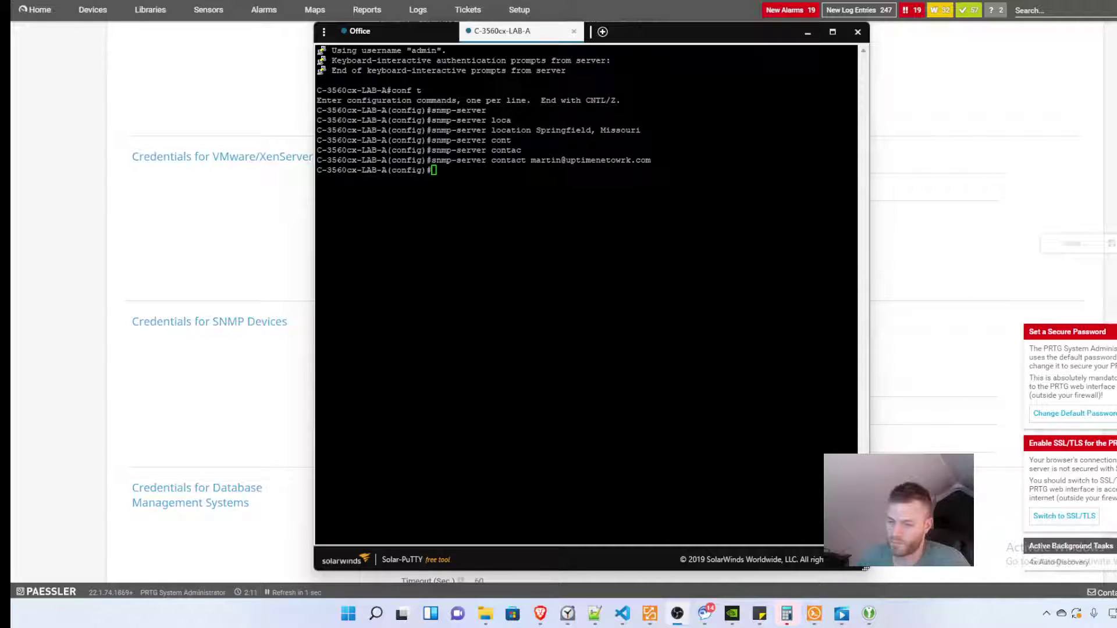
{"action": "scroll", "coordinate": [110, 428], "scroll_direction": "up", "scroll_amount": 4}
- Show the group overview in PRTG and open the Network Infrastructure group's context menu
{"action": "left_click", "coordinate": [75, 286]}
{"action": "scroll", "coordinate": [75, 287], "scroll_direction": "up", "scroll_amount": 7}
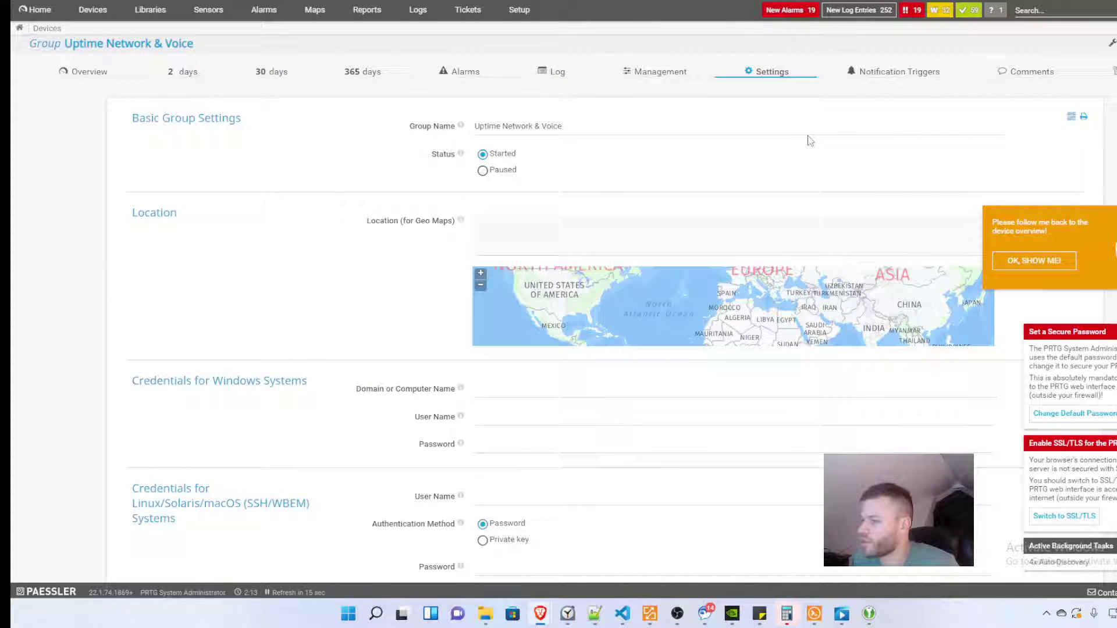
{"action": "left_click", "coordinate": [69, 43]}
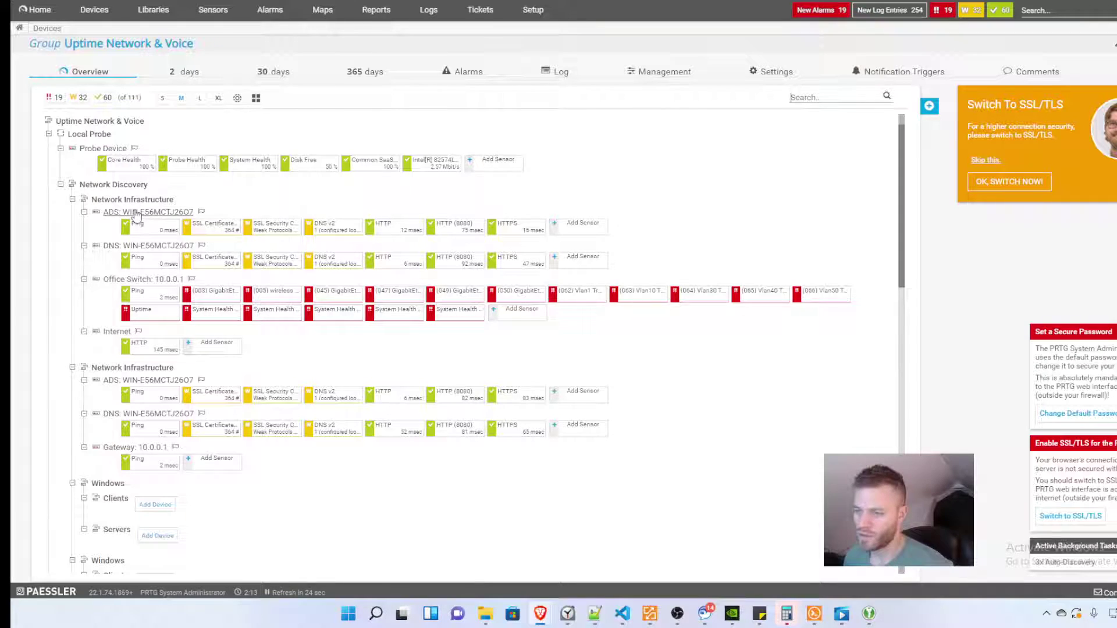
{"action": "right_click", "coordinate": [134, 202]}
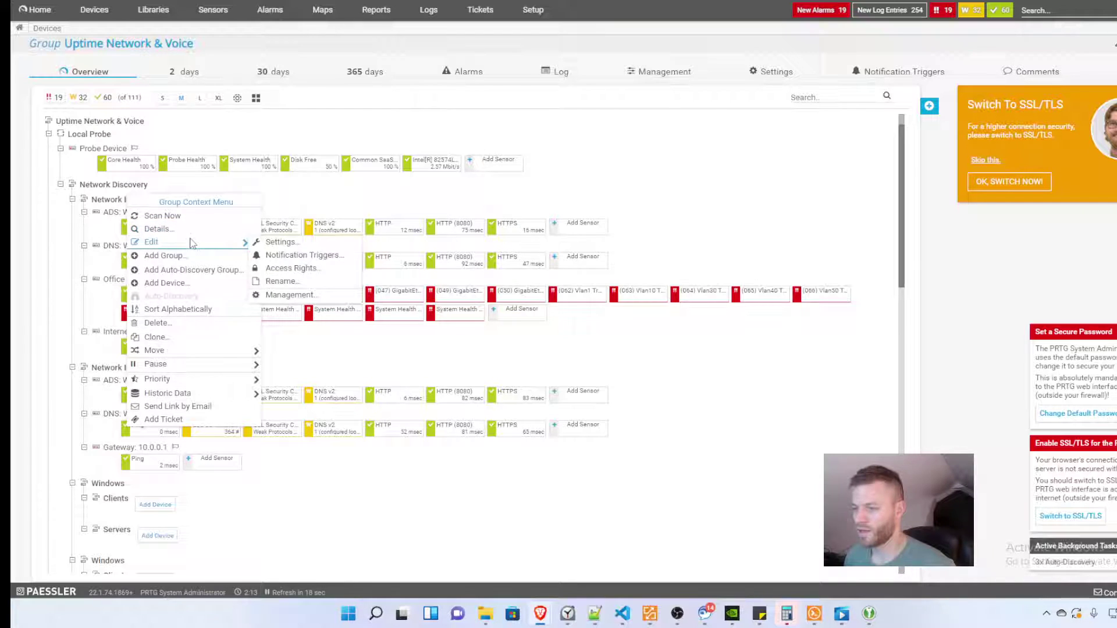
- Add a new device named C-3560cx-LAB-A with IPv4 address 10.0.0.4
{"action": "left_click", "coordinate": [179, 285]}
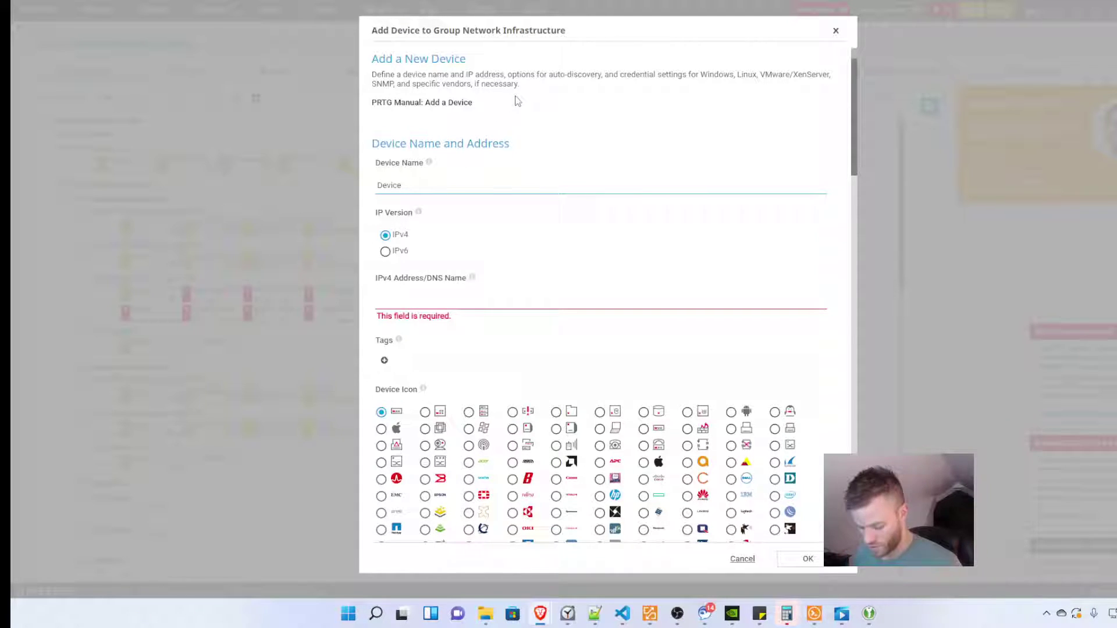
{"action": "type", "text": "C-3560-LAB-A"}
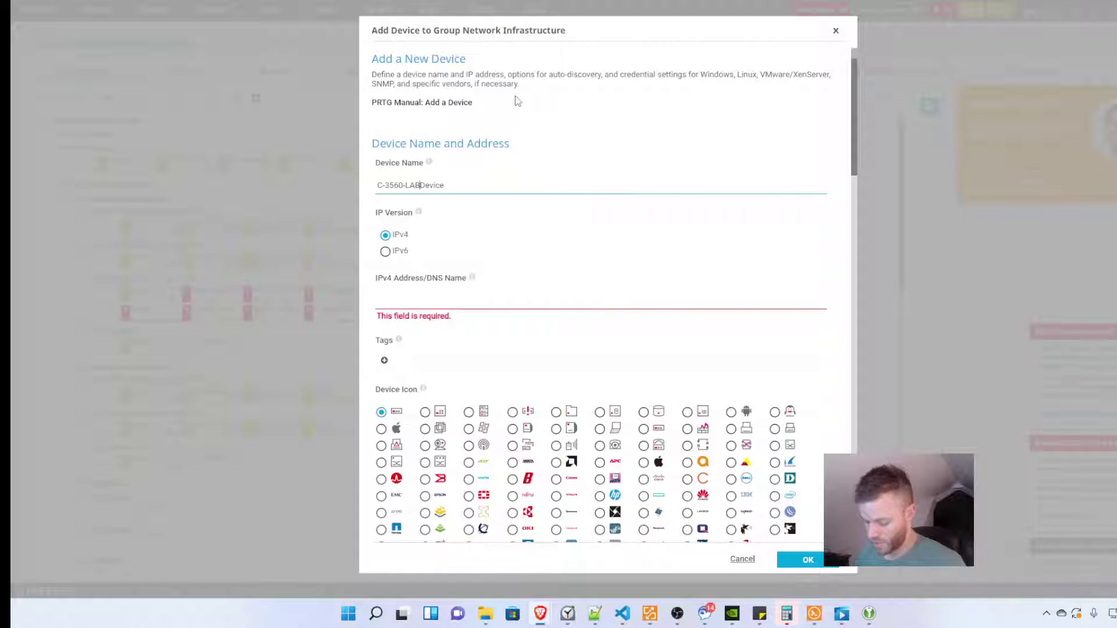
{"action": "left_click", "coordinate": [816, 621]}
{"action": "left_click", "coordinate": [816, 621]}
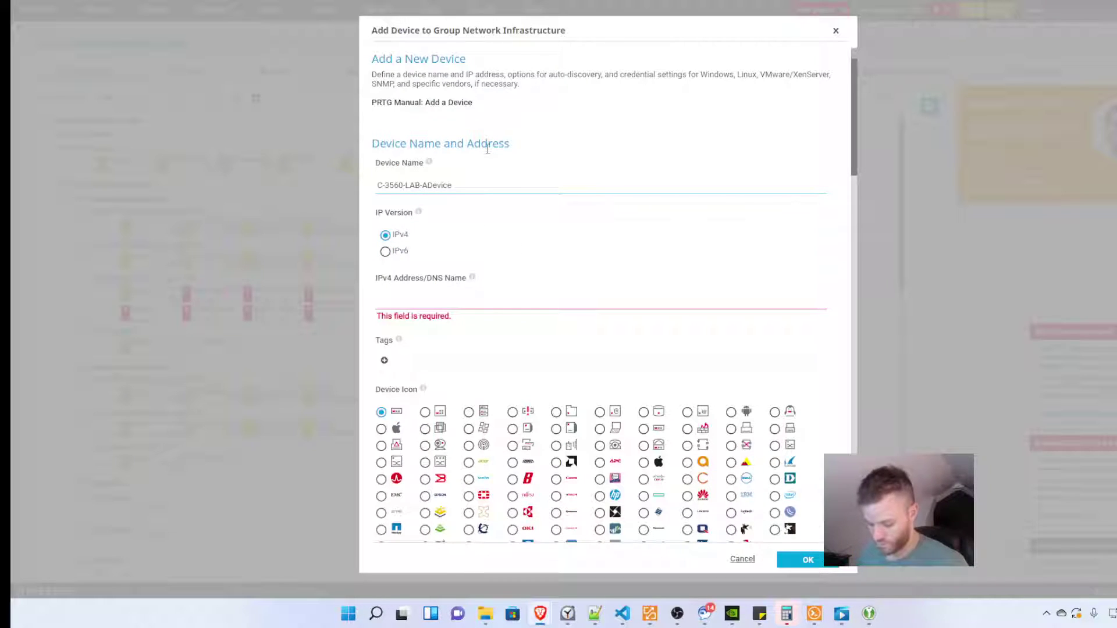
{"action": "type", "text": "cx"}
{"action": "key", "text": "Right"}
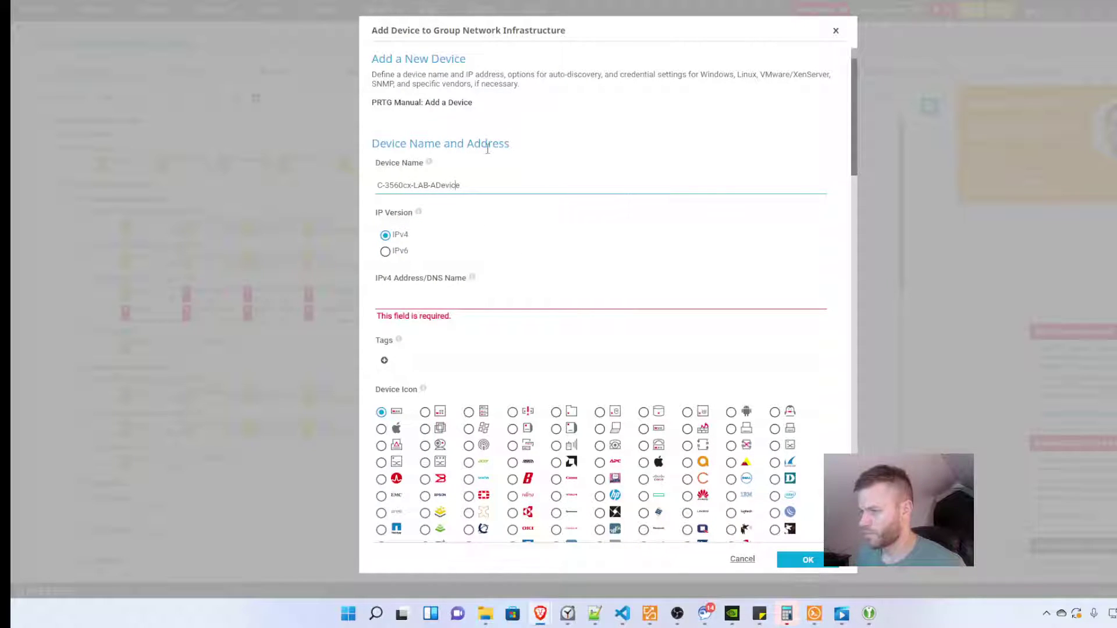
{"action": "key", "text": "Tab"}
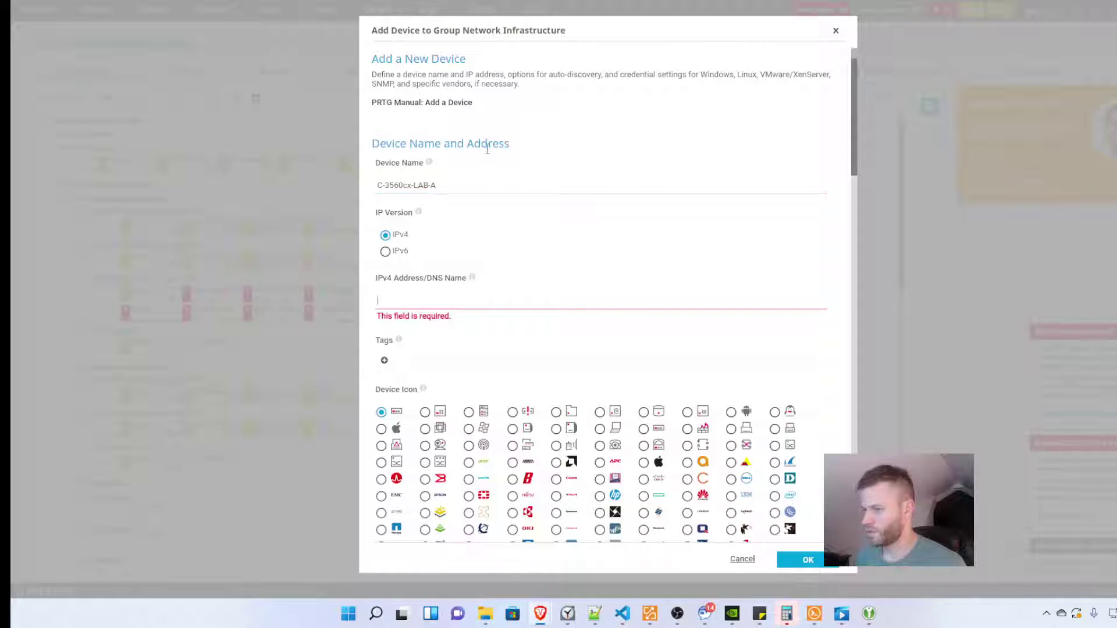
{"action": "type", "text": "10.0"}
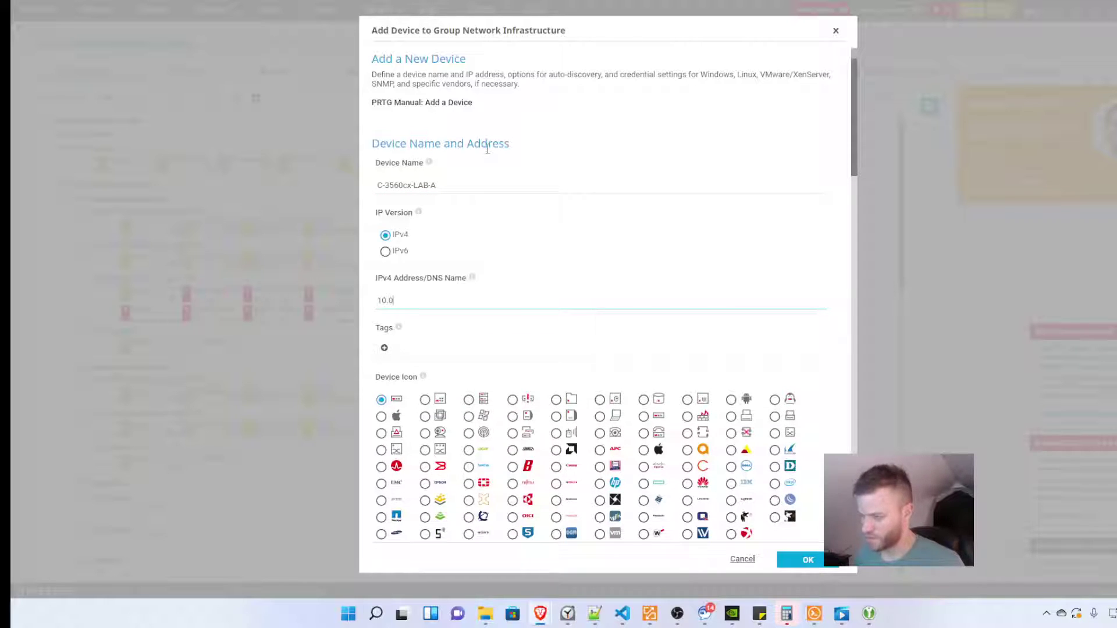
{"action": "type", "text": ".0.4"}
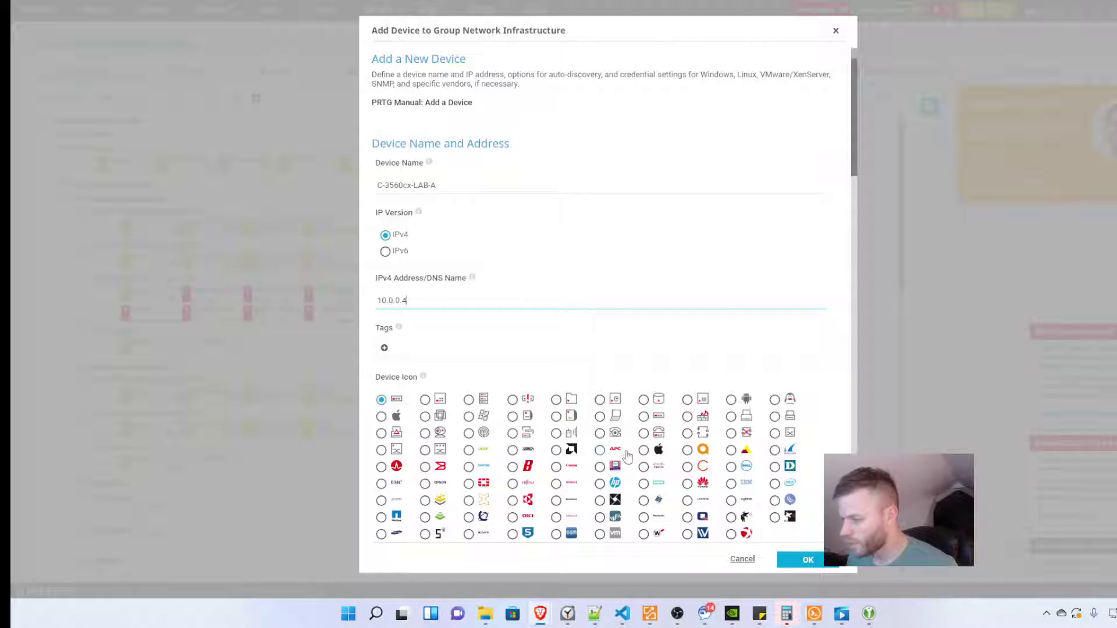
- Choose Standard auto-discovery, keep inherited credentials, and create the device
{"action": "scroll", "coordinate": [627, 456], "scroll_direction": "down", "scroll_amount": 1}
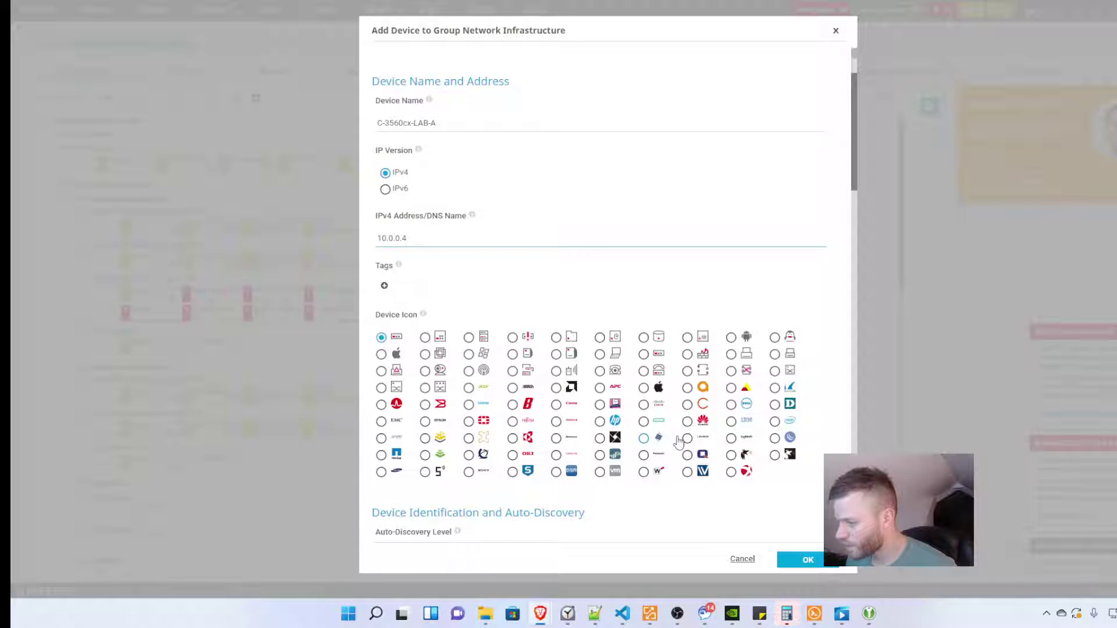
{"action": "scroll", "coordinate": [752, 470], "scroll_direction": "down", "scroll_amount": 1}
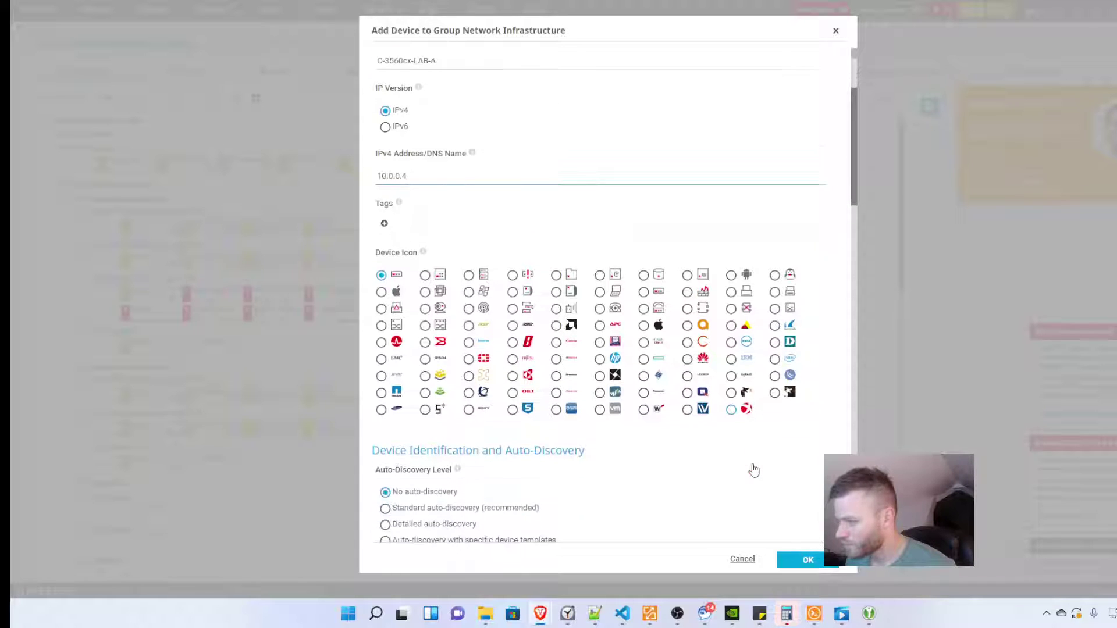
{"action": "scroll", "coordinate": [754, 469], "scroll_direction": "down", "scroll_amount": 2}
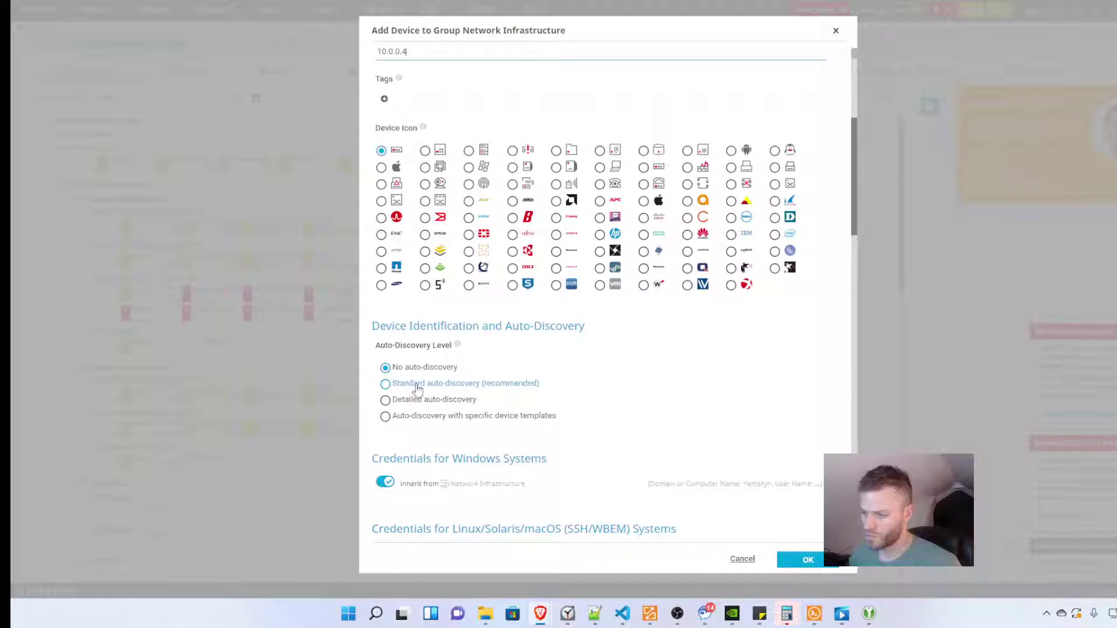
{"action": "left_click", "coordinate": [414, 384]}
{"action": "scroll", "coordinate": [654, 370], "scroll_direction": "down", "scroll_amount": 2}
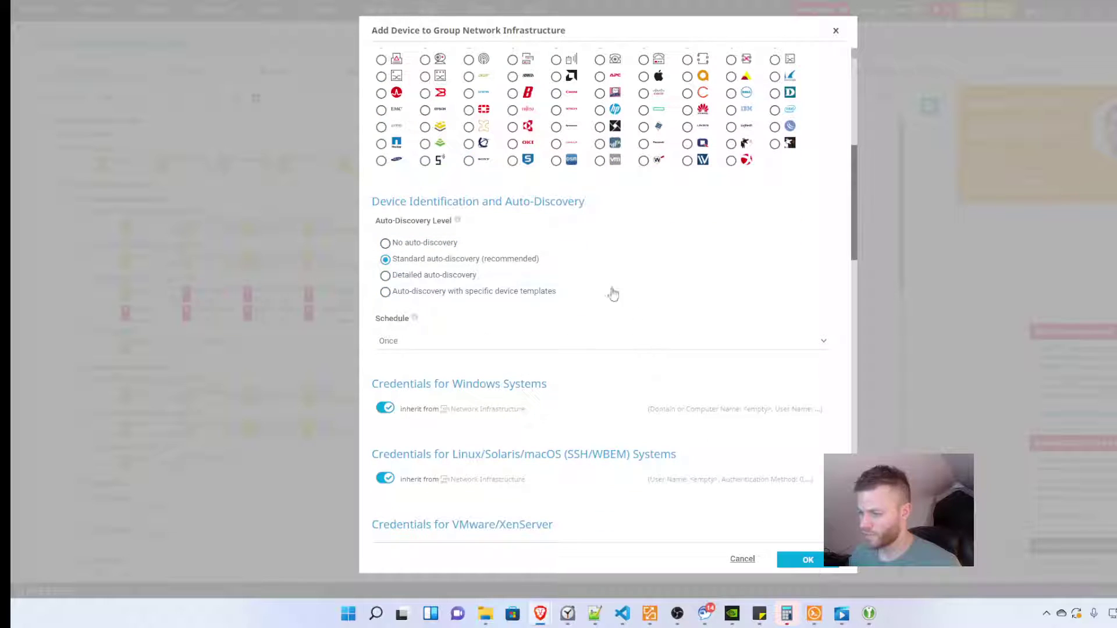
{"action": "scroll", "coordinate": [663, 381], "scroll_direction": "down", "scroll_amount": 1}
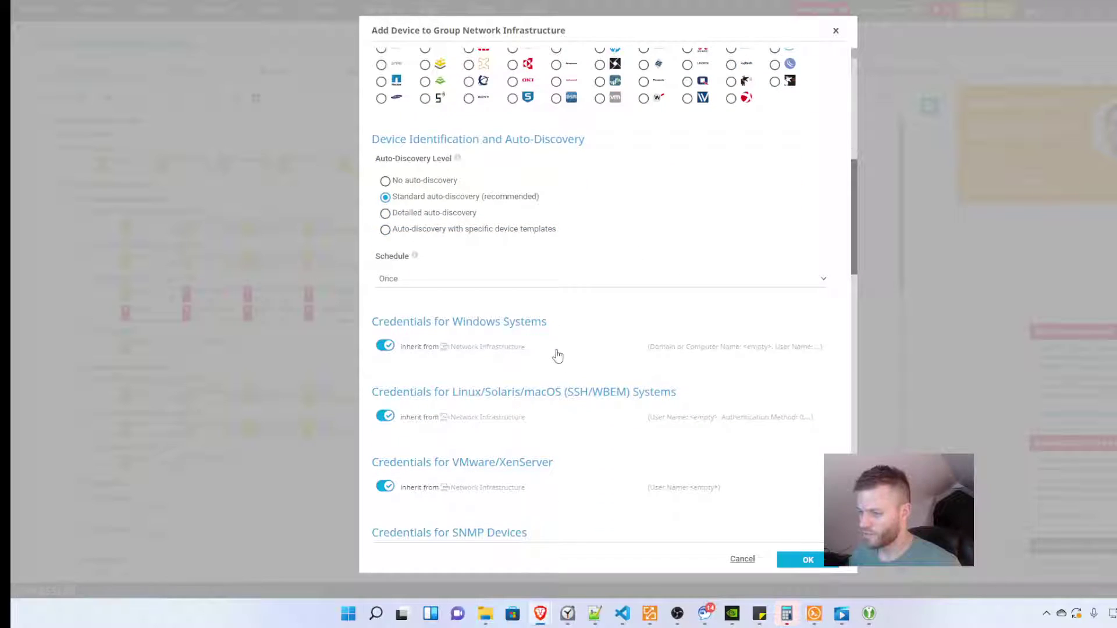
{"action": "scroll", "coordinate": [556, 354], "scroll_direction": "down", "scroll_amount": 2}
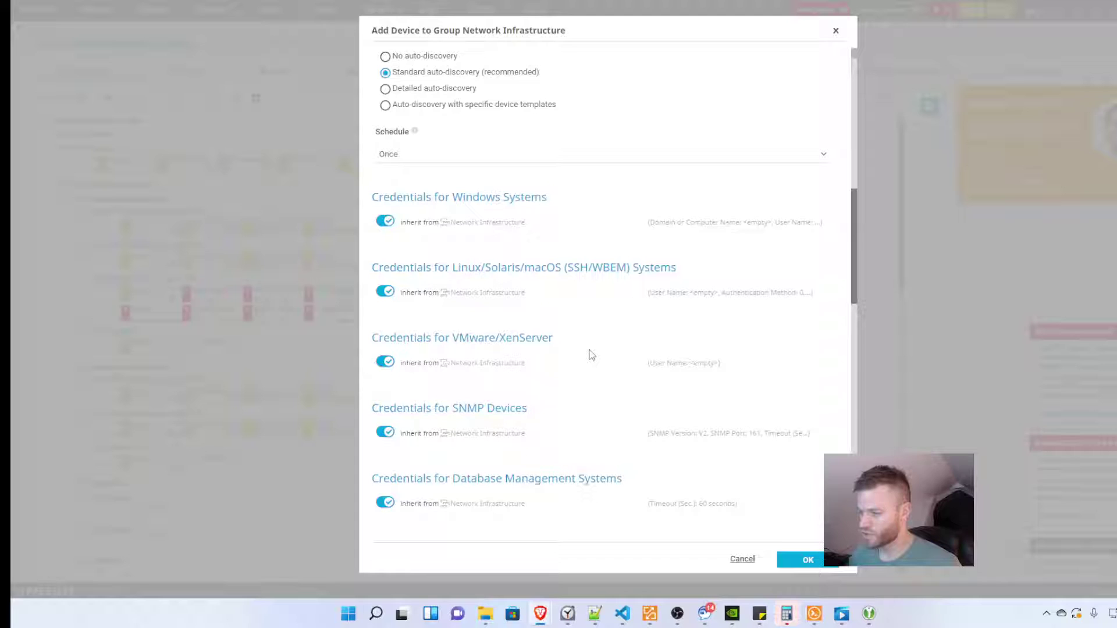
{"action": "scroll", "coordinate": [762, 431], "scroll_direction": "down", "scroll_amount": 1}
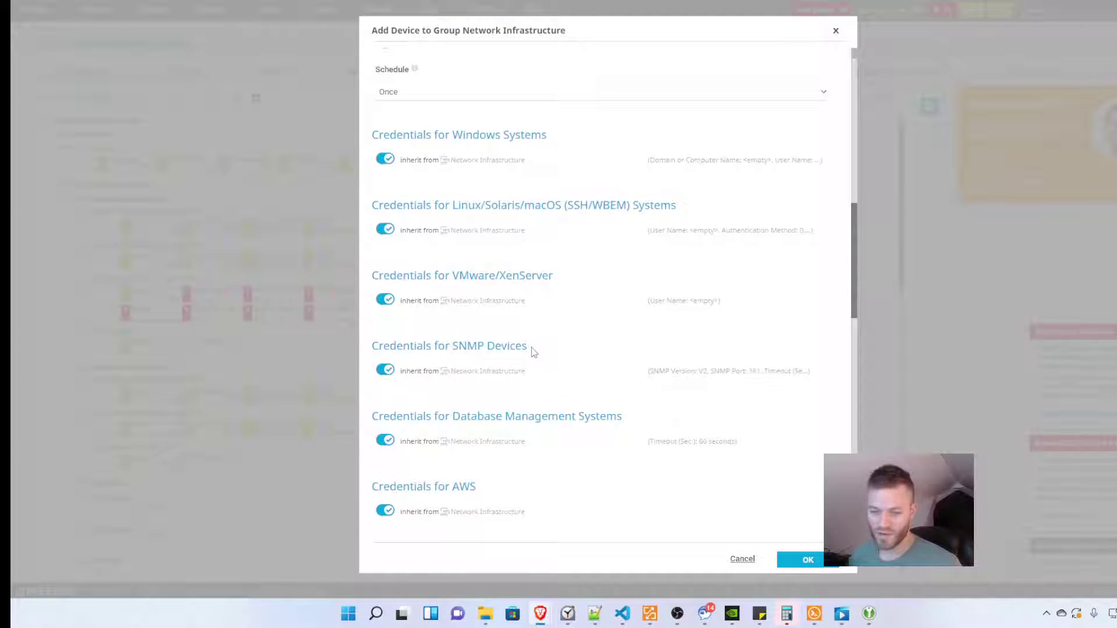
{"action": "scroll", "coordinate": [646, 451], "scroll_direction": "down", "scroll_amount": 4}
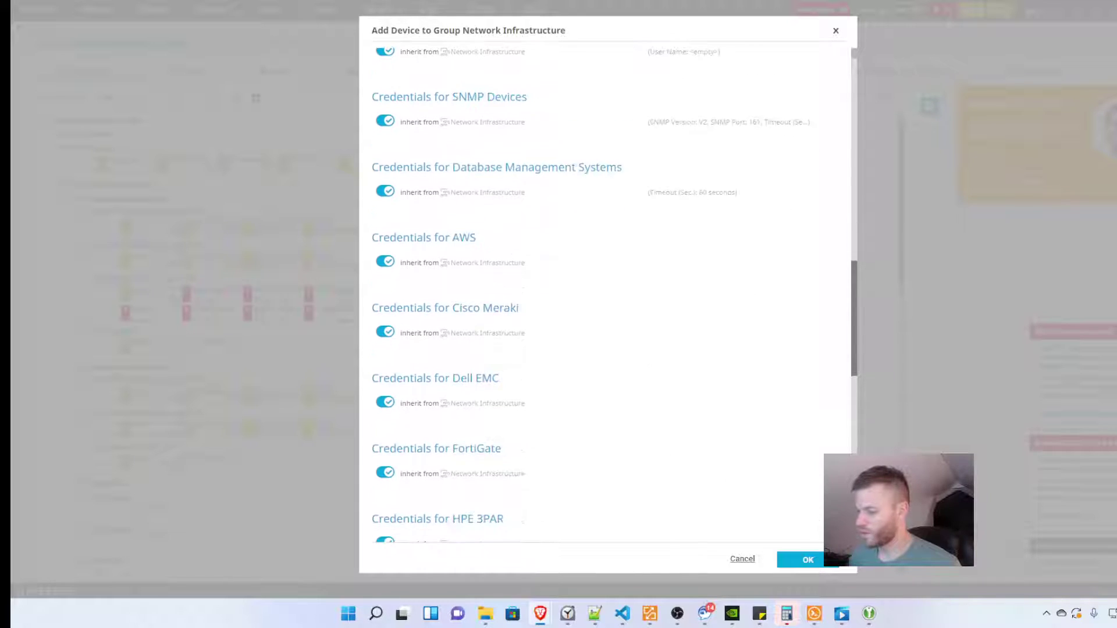
{"action": "left_click", "coordinate": [808, 559]}
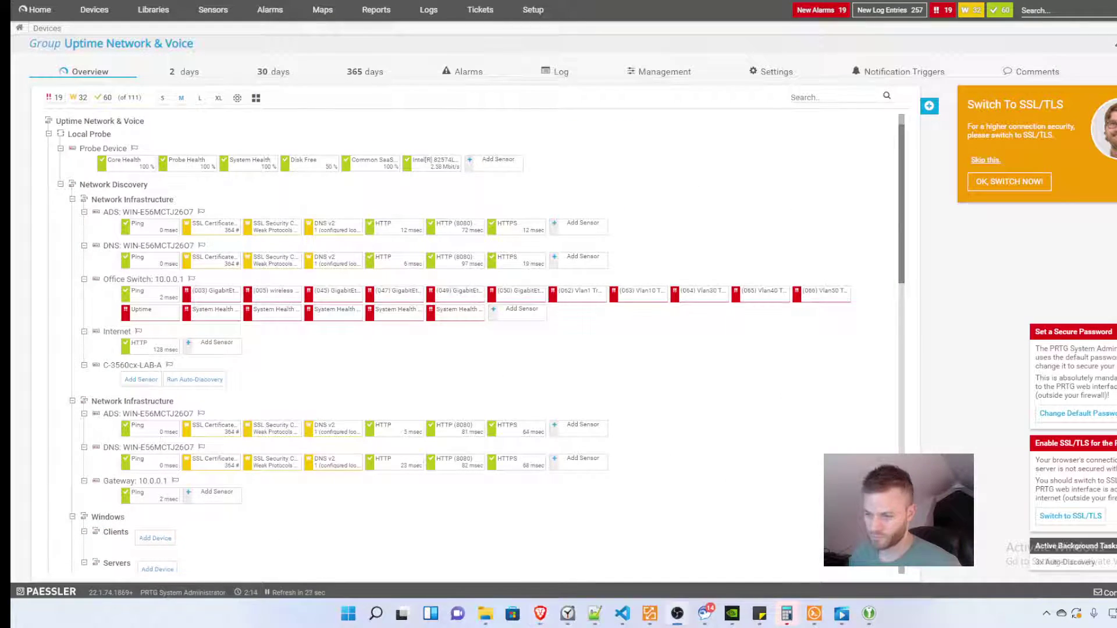
- Open the C-3560cx-LAB-A device page to view its discovered sensors
{"action": "left_click", "coordinate": [147, 367]}
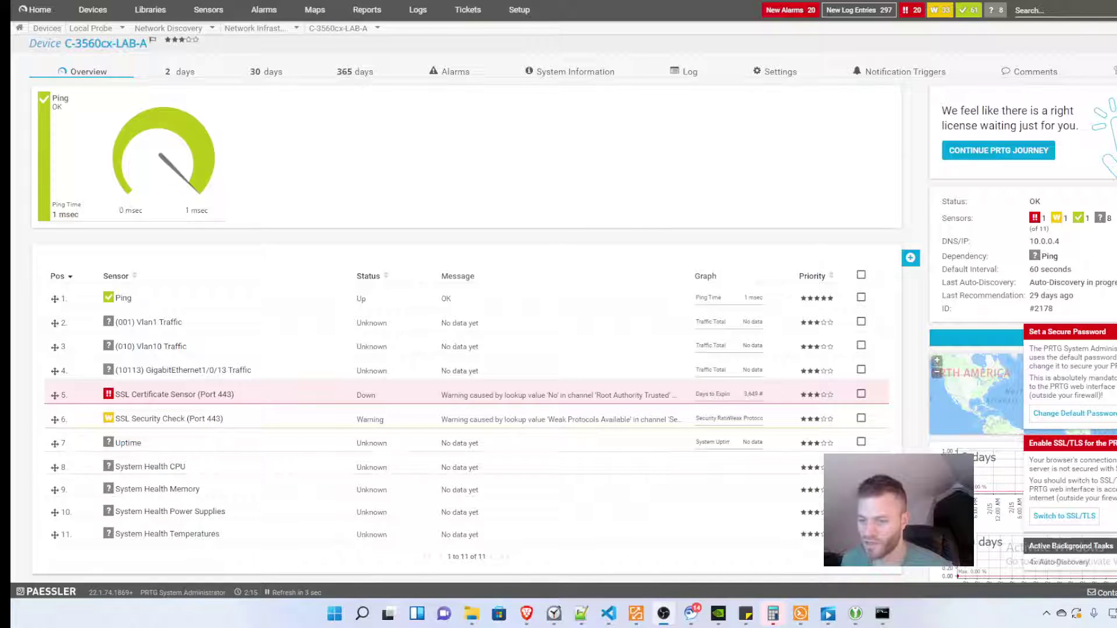
- Delete the SSL Certificate and SSL Security Check sensors from C-3560cx-LAB-A
{"action": "scroll", "coordinate": [230, 493], "scroll_direction": "down", "scroll_amount": 1}
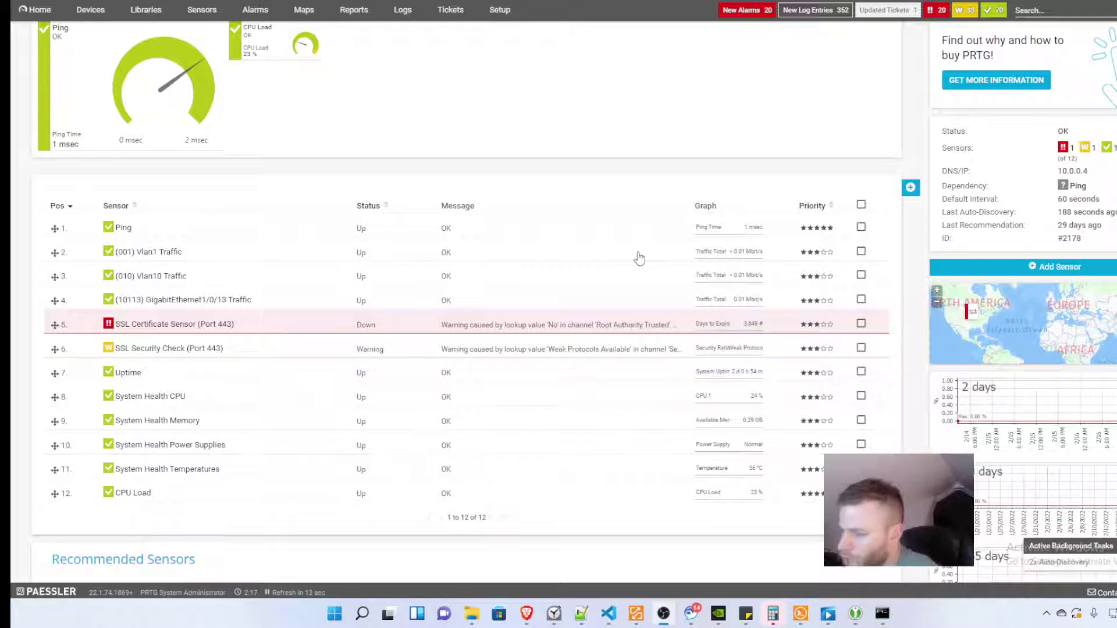
{"action": "left_click", "coordinate": [861, 324]}
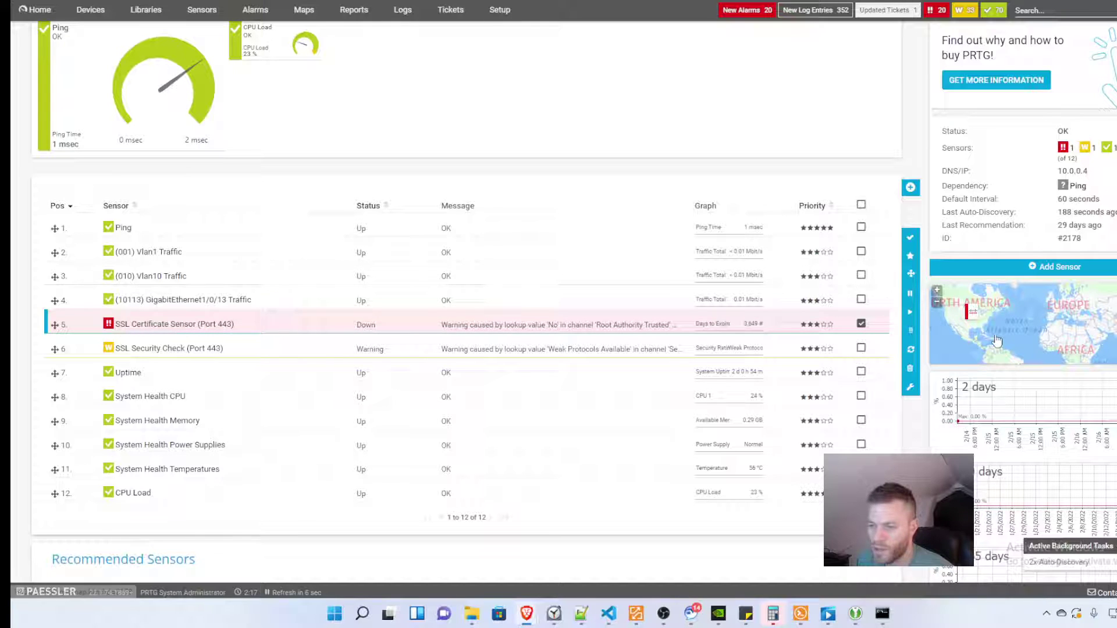
{"action": "left_click", "coordinate": [861, 348]}
{"action": "mouse_move", "coordinate": [913, 276]}
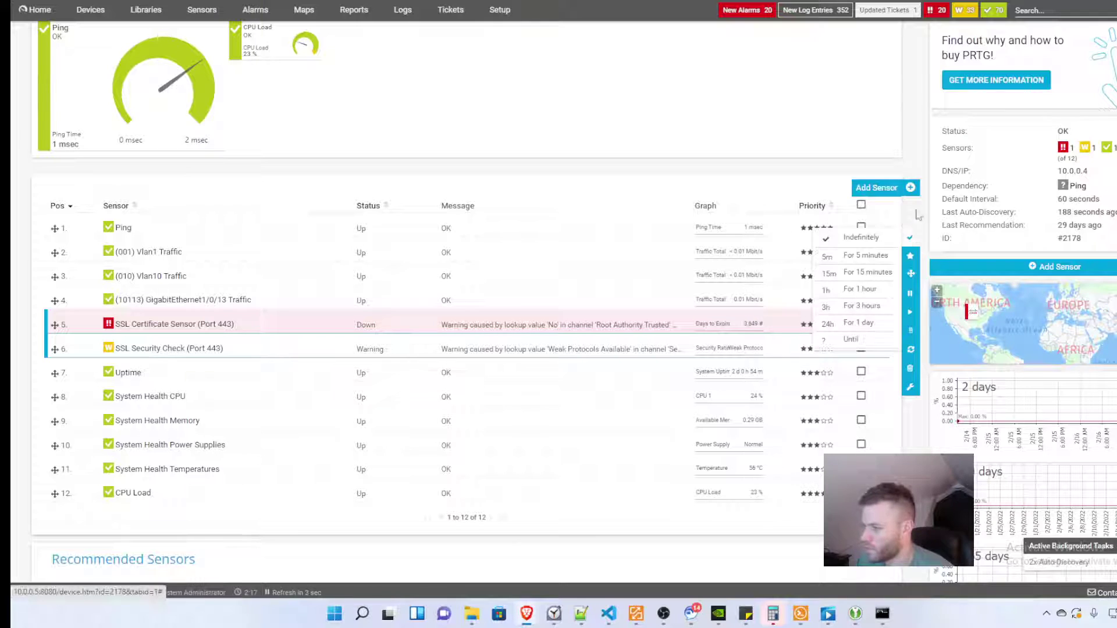
{"action": "left_click", "coordinate": [911, 368]}
{"action": "left_click", "coordinate": [821, 400]}
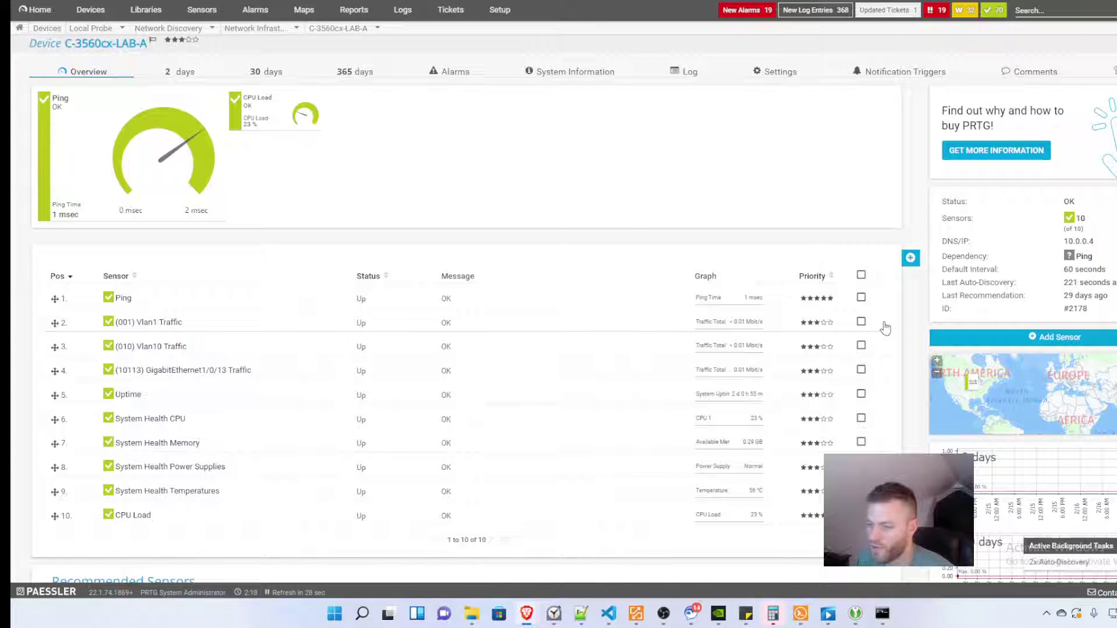
- Delete the Uptime sensor, leaving nine sensors on the switch
{"action": "left_click", "coordinate": [861, 394]}
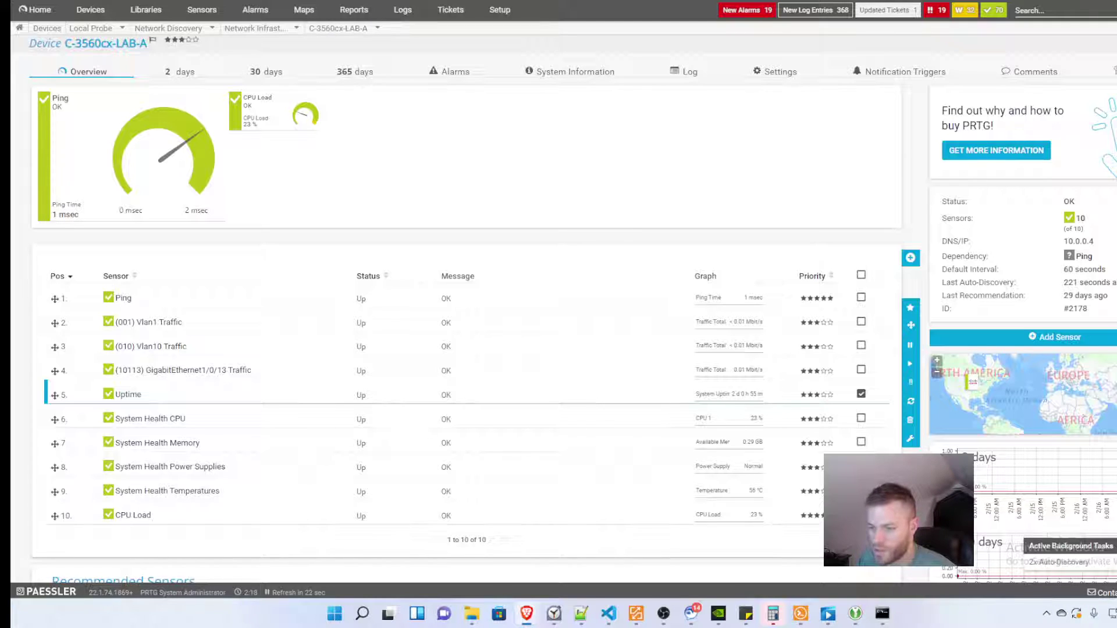
{"action": "left_click", "coordinate": [911, 420]}
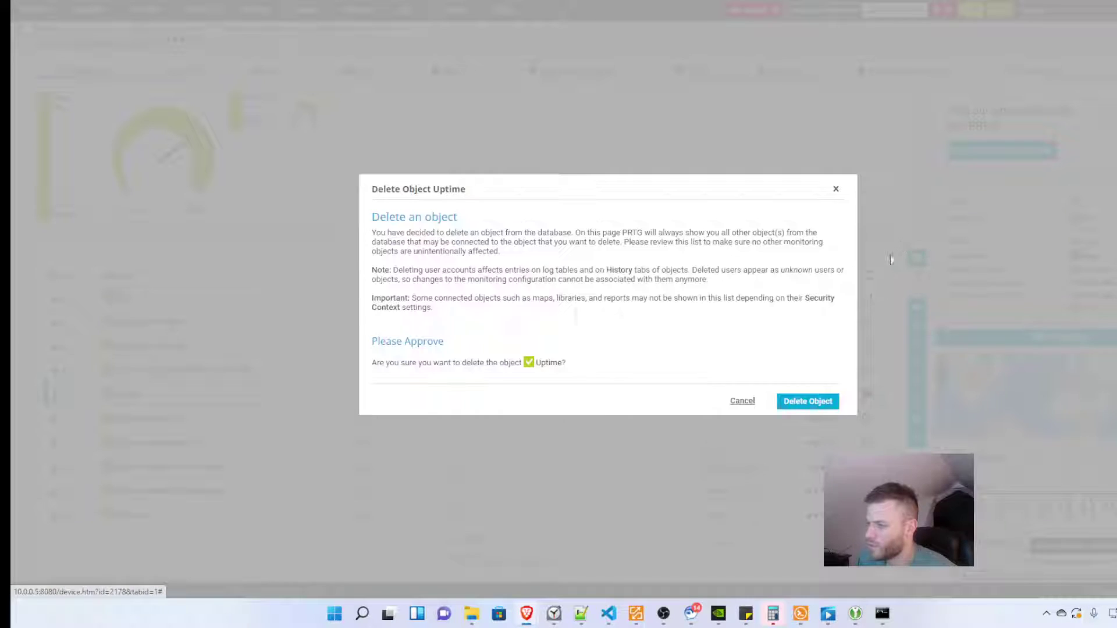
{"action": "left_click", "coordinate": [797, 407]}
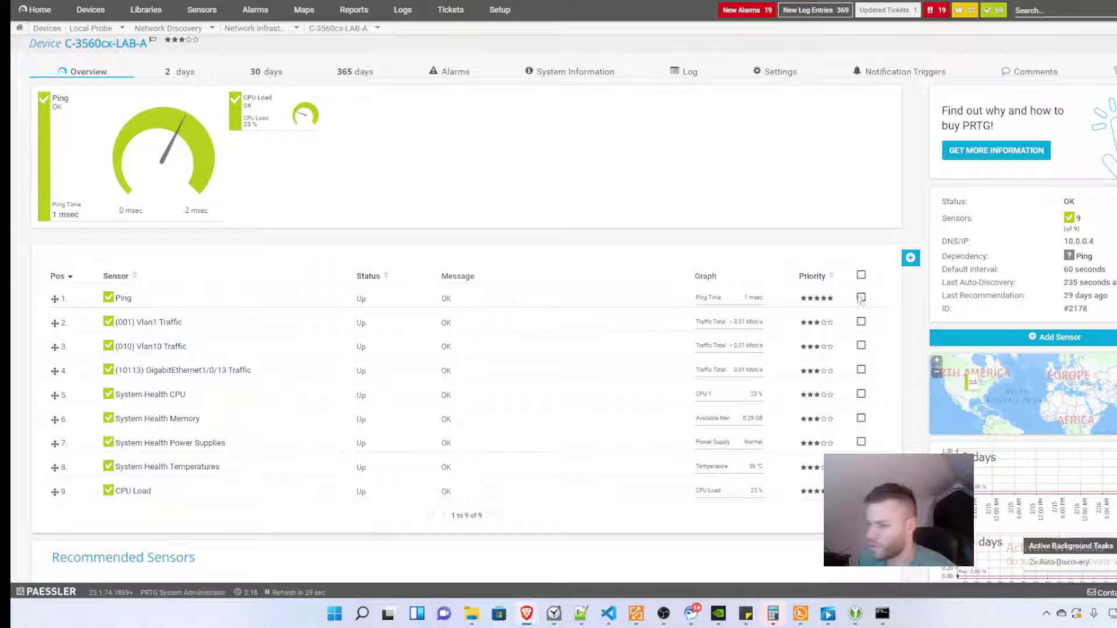
- In the Ping sensor's settings, change the Sensor Name to 'Ping C-3560cx-LAB-A - 10.0.0.4'
{"action": "left_click", "coordinate": [860, 298]}
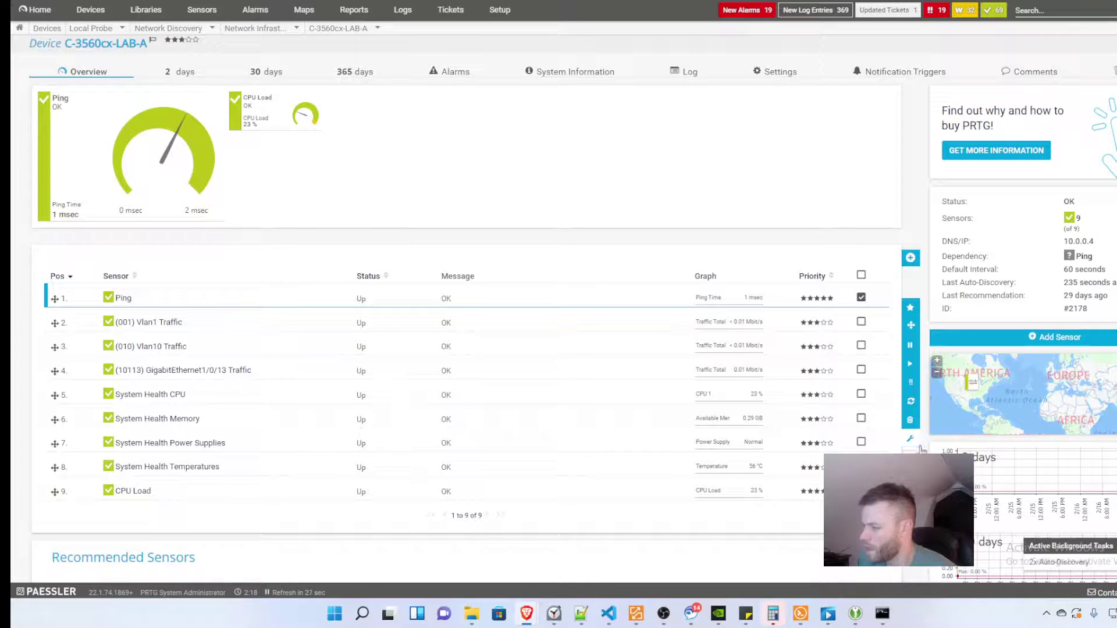
{"action": "left_click", "coordinate": [911, 439]}
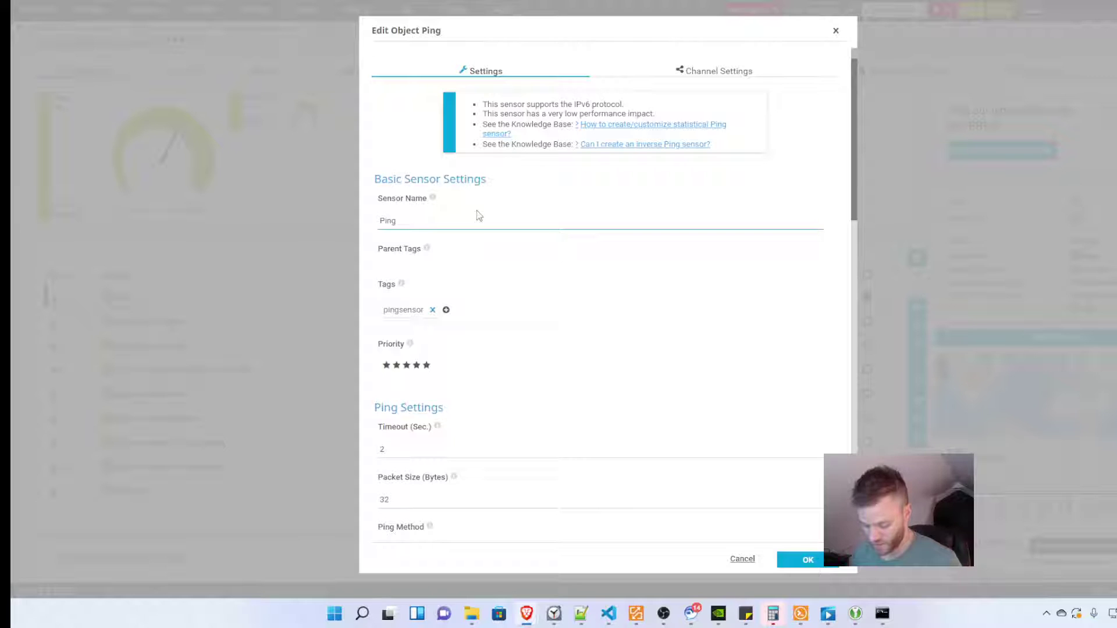
{"action": "type", "text": "C-"}
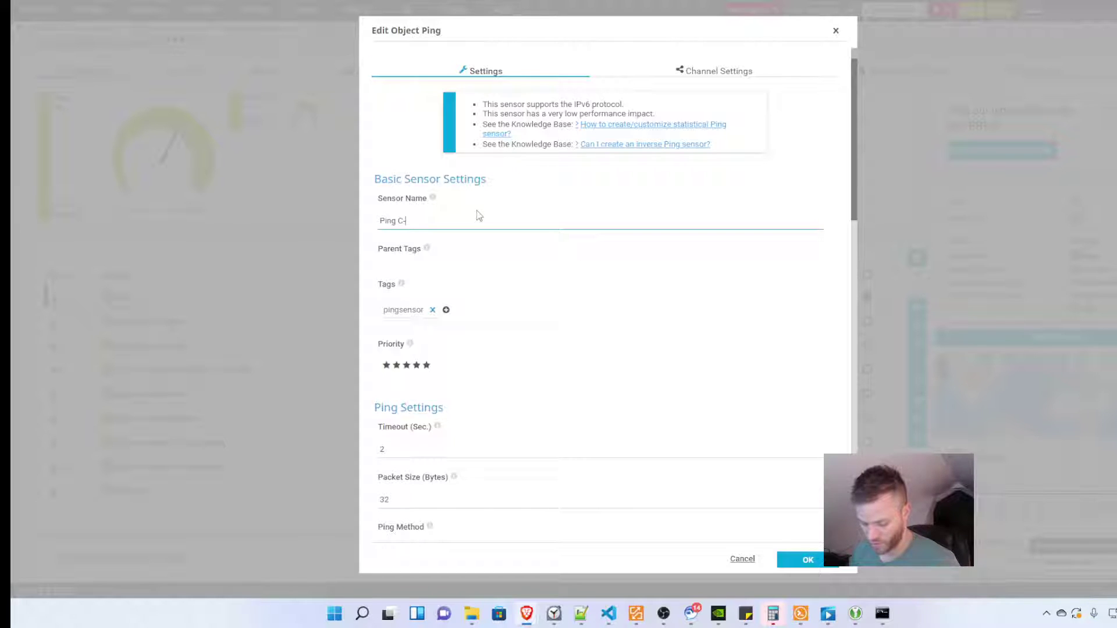
{"action": "type", "text": "3560"}
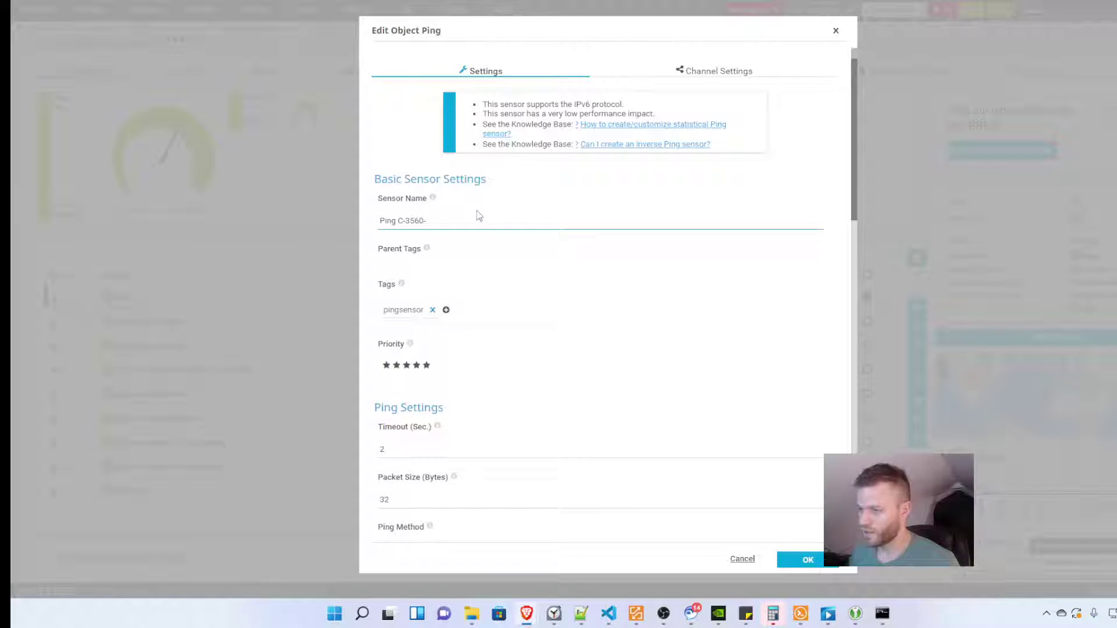
{"action": "type", "text": "cx"}
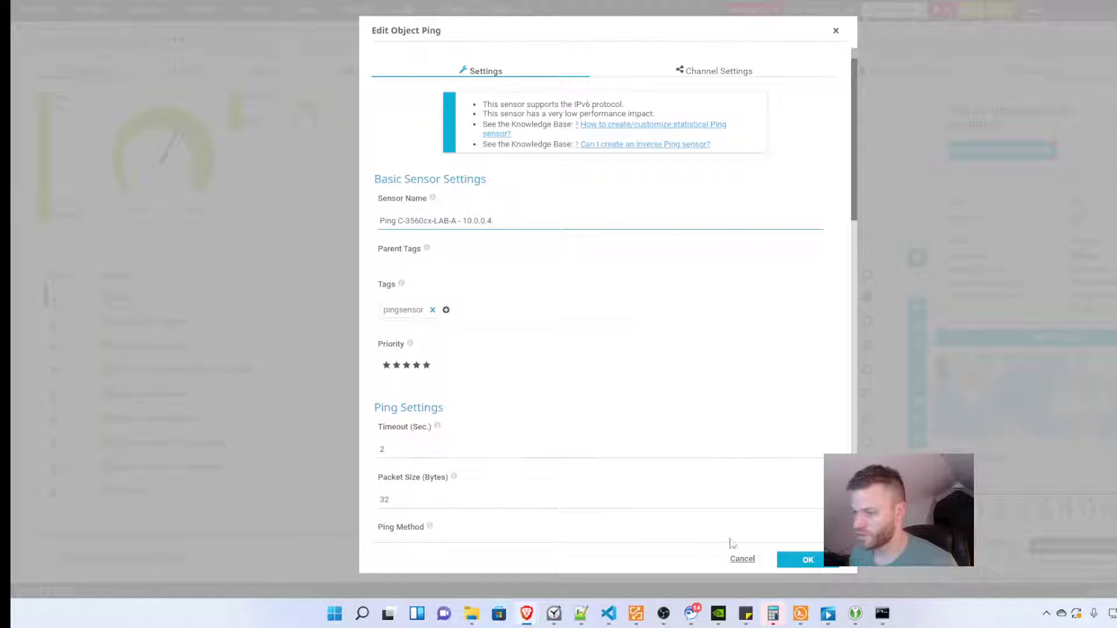
{"action": "scroll", "coordinate": [700, 474], "scroll_direction": "down", "scroll_amount": 3}
{"action": "left_click", "coordinate": [805, 559]}
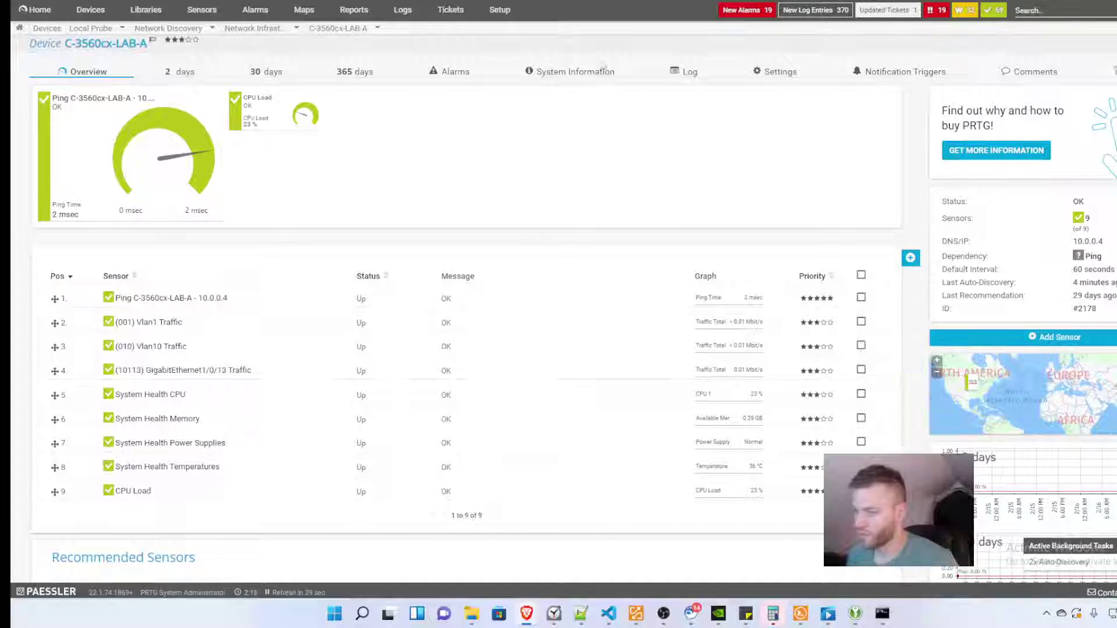